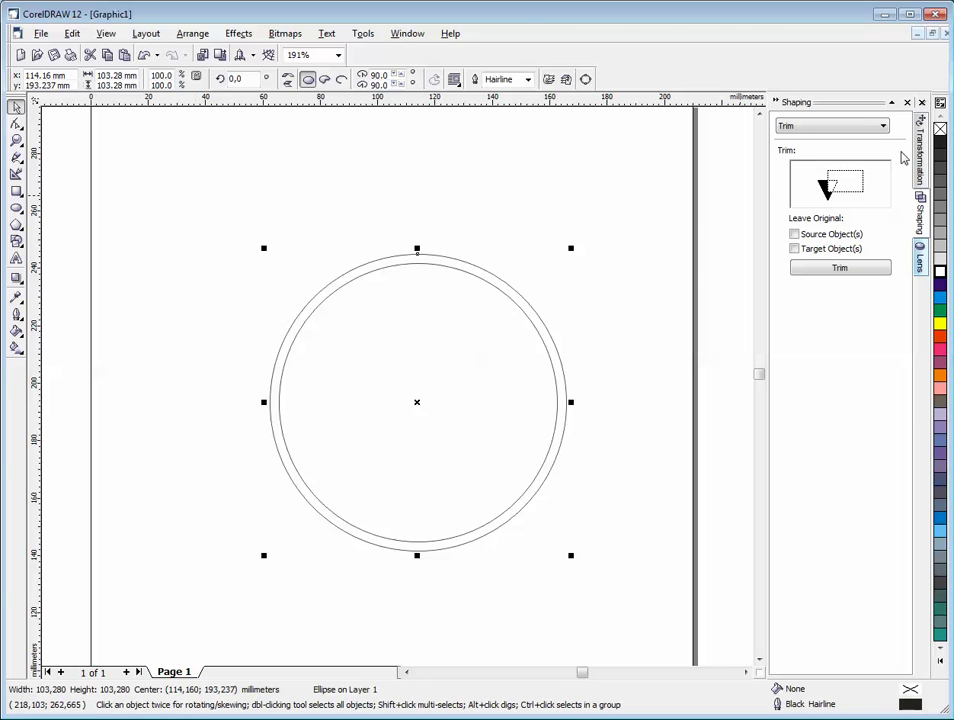
# Remove the outer circle's outline and give it a linear fountain fill from black at the lower right to white at the upper left
pyautogui.rightClick(940, 129)
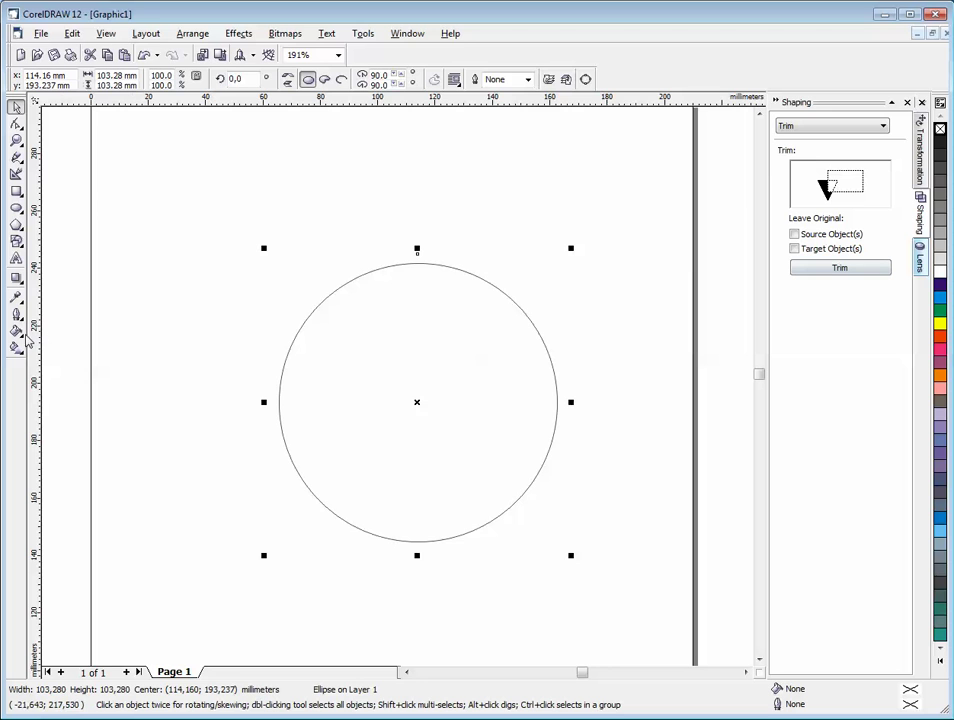
pyautogui.click(940, 141)
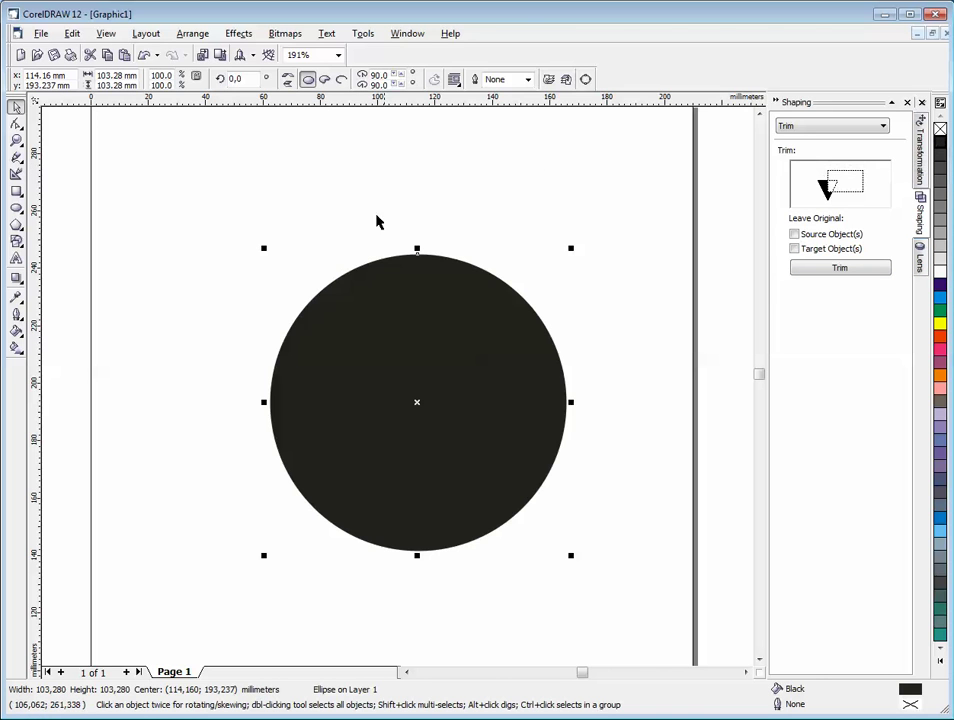
pyautogui.click(17, 348)
pyautogui.click(45, 358)
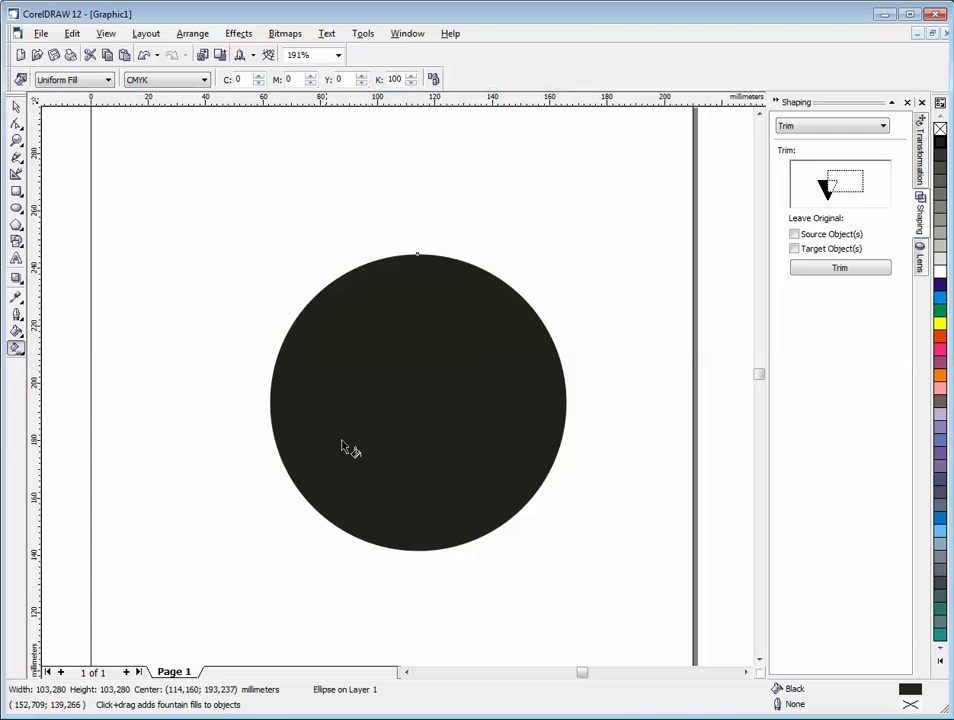
pyautogui.moveTo(510, 532); pyautogui.dragTo(331, 271)
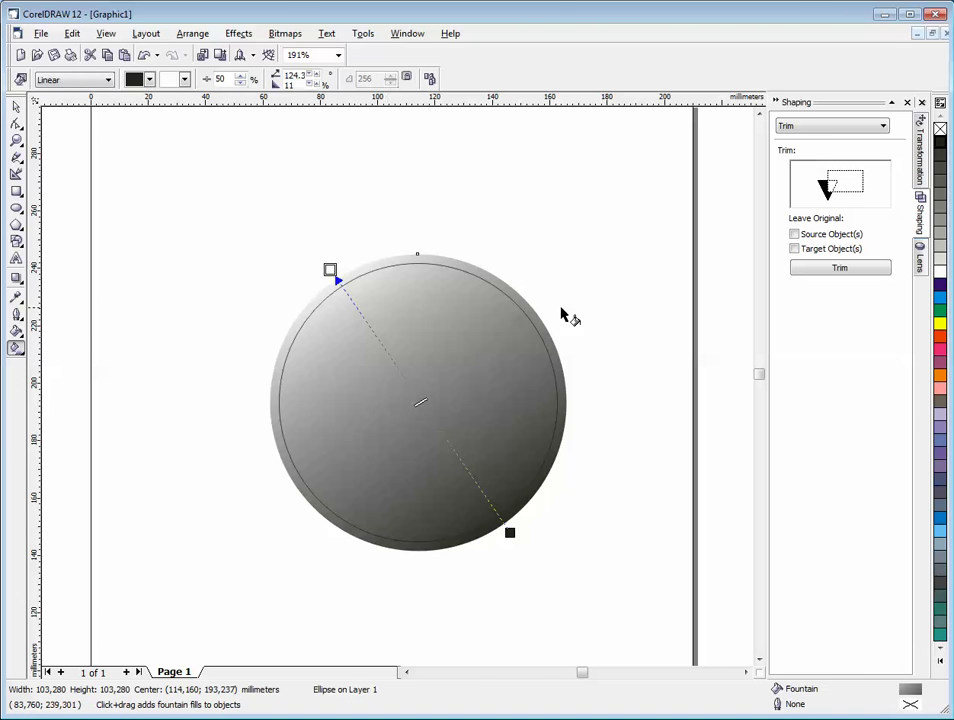
# Fill the inner circle with solid black
pyautogui.click(560, 315)
pyautogui.click(538, 338)
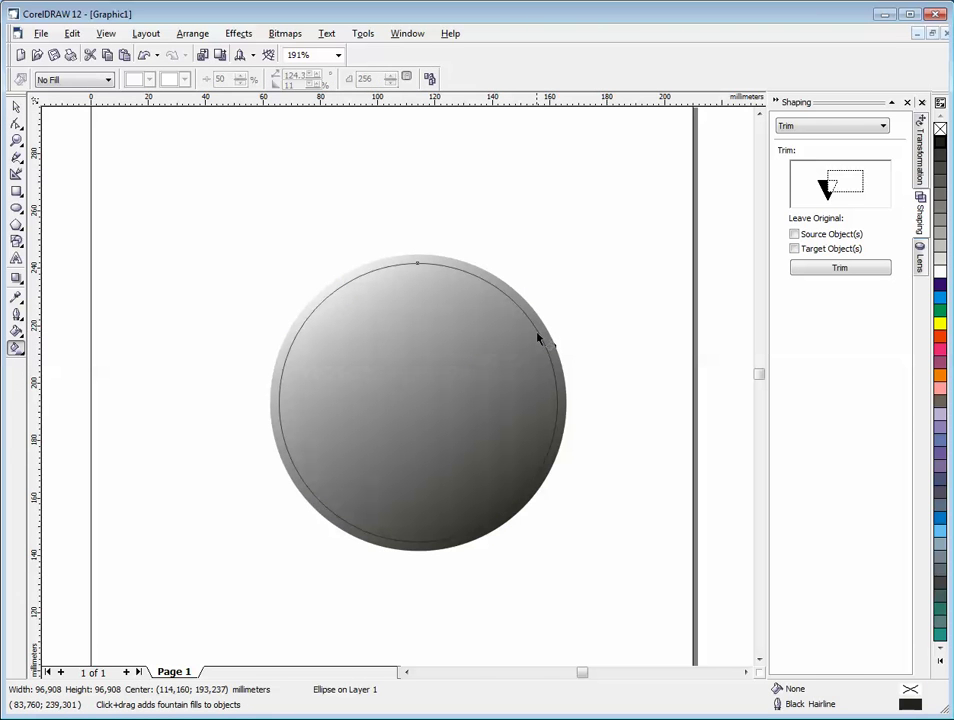
pyautogui.click(941, 145)
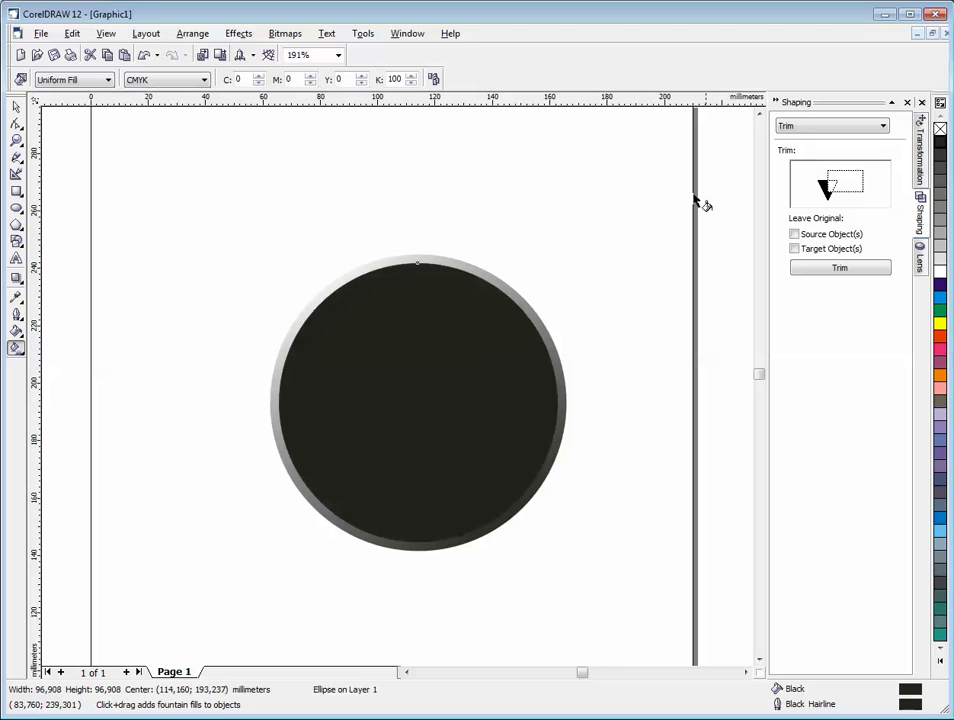
pyautogui.click(590, 236)
# Add a concentric, outline-free copy about 60.3 mm wide with a linear fill from black at the lower right to white at the upper left
pyautogui.click(518, 335)
pyautogui.press('space')
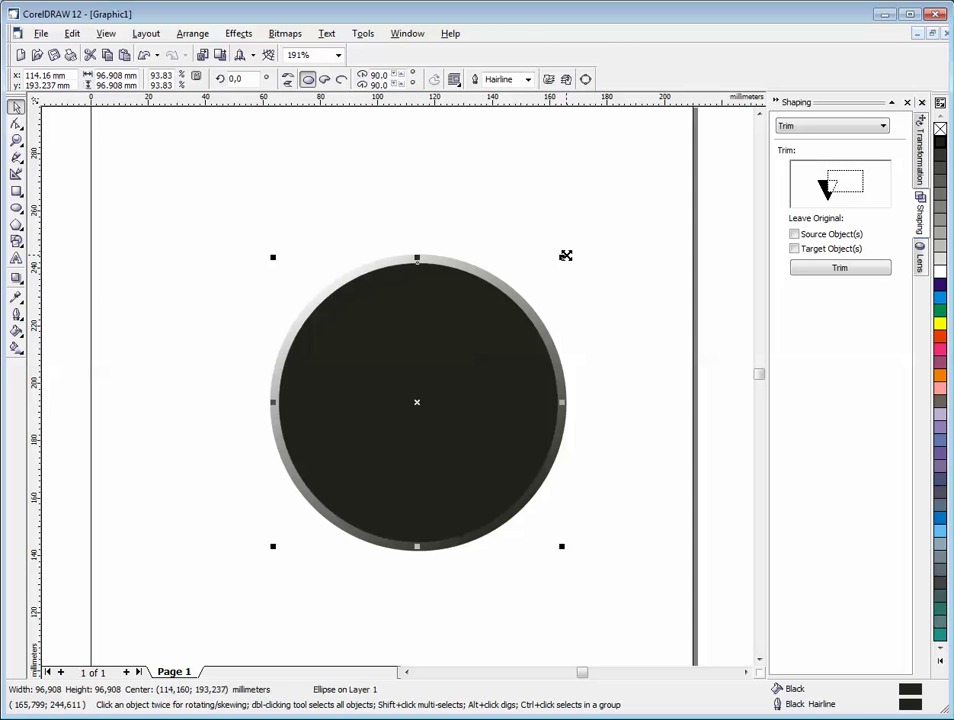
pyautogui.moveTo(565, 256); pyautogui.dragTo(547, 311)
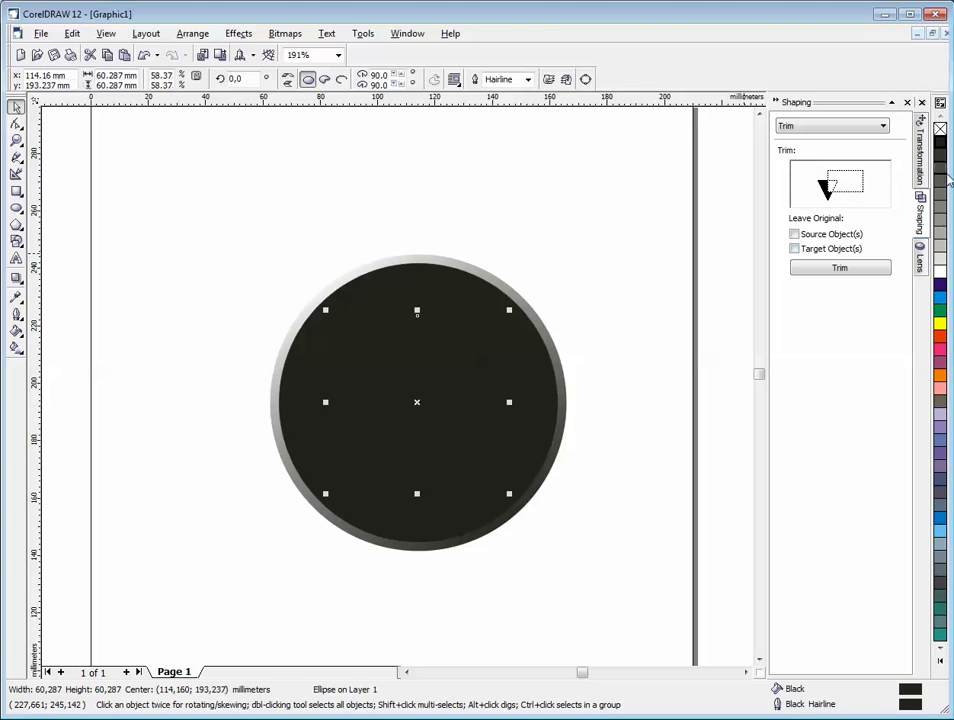
pyautogui.rightClick(941, 131)
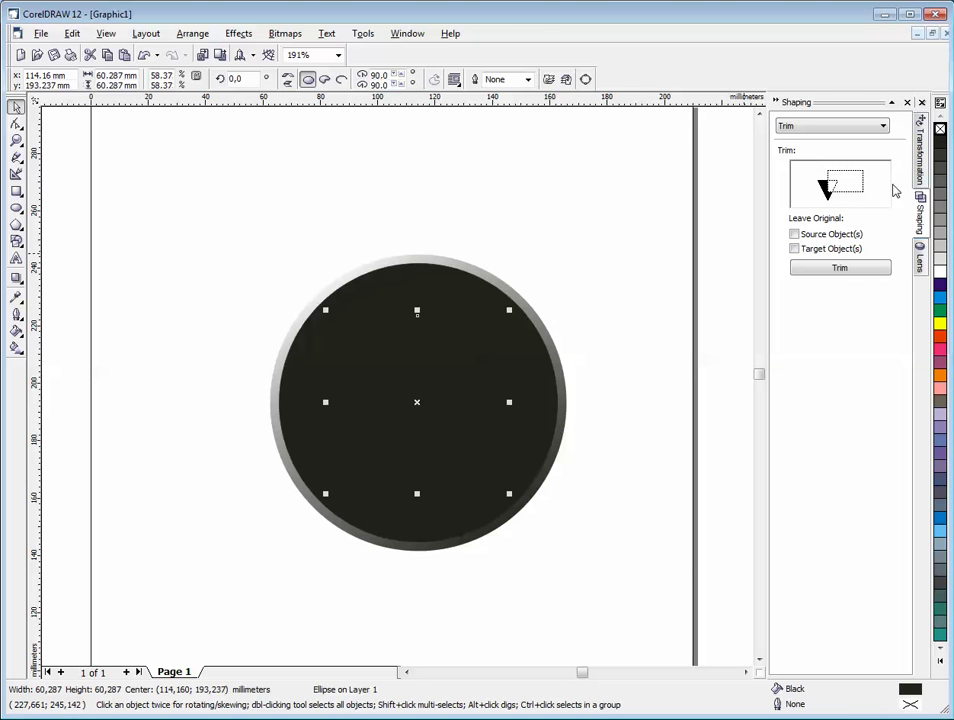
pyautogui.click(16, 348)
pyautogui.moveTo(472, 468); pyautogui.dragTo(356, 342)
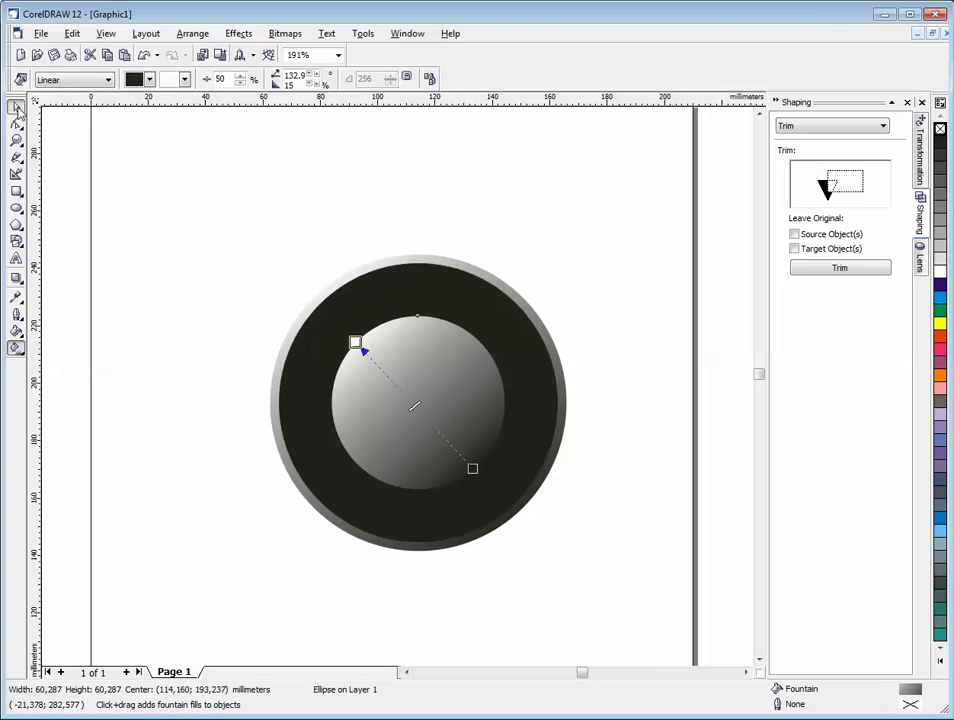
# Add a concentric copy about 55.5 mm wide and reverse its linear fill, from black at the upper left to white at the lower right
pyautogui.click(16, 106)
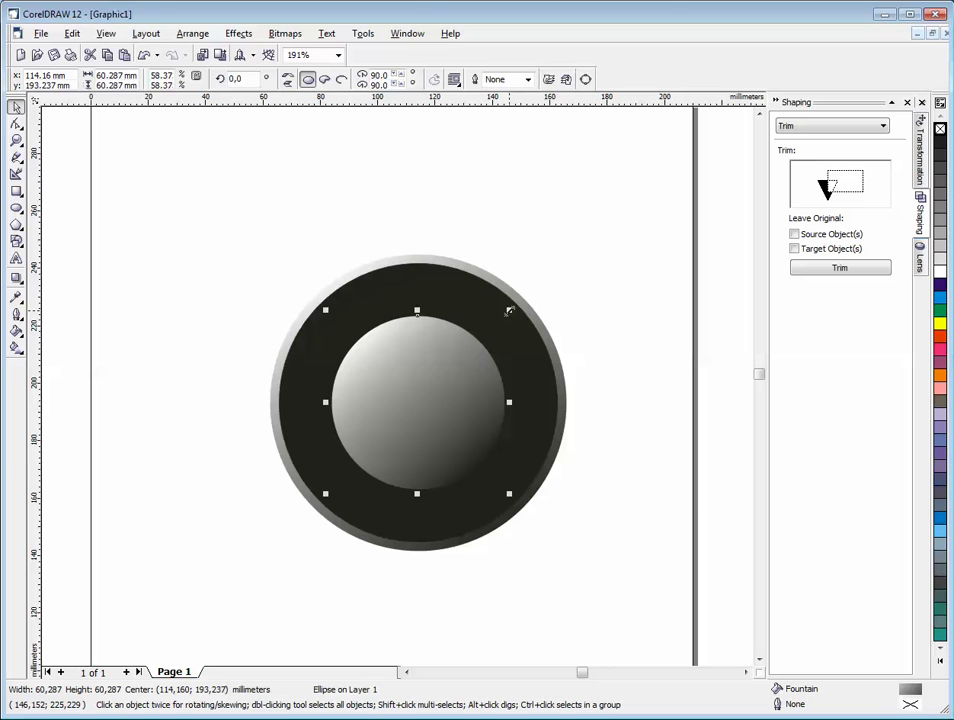
pyautogui.moveTo(509, 311); pyautogui.dragTo(508, 320)
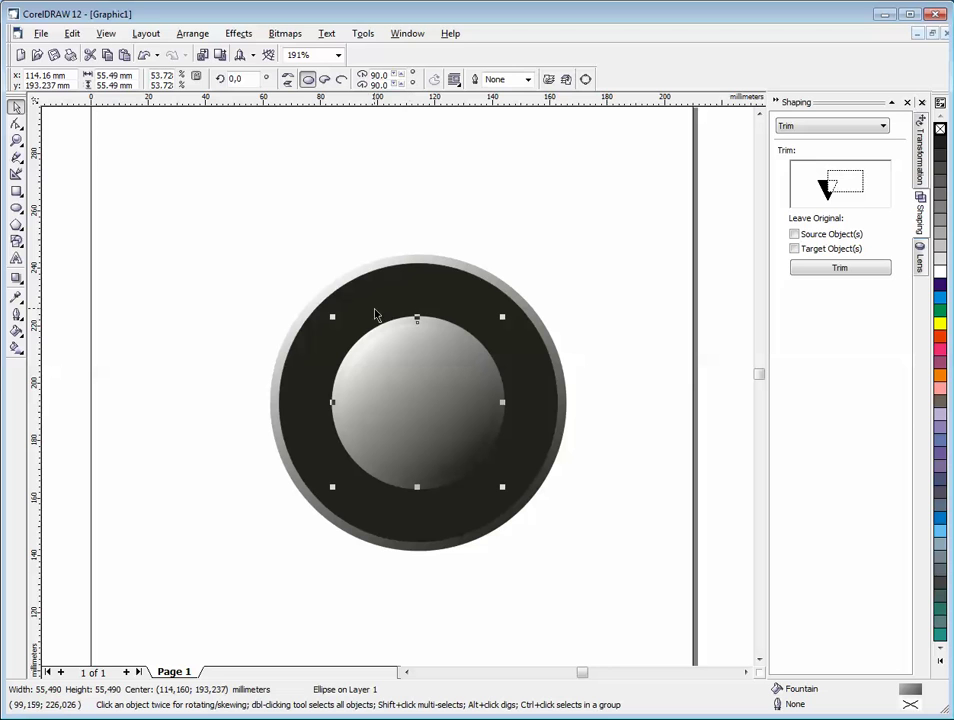
pyautogui.click(16, 347)
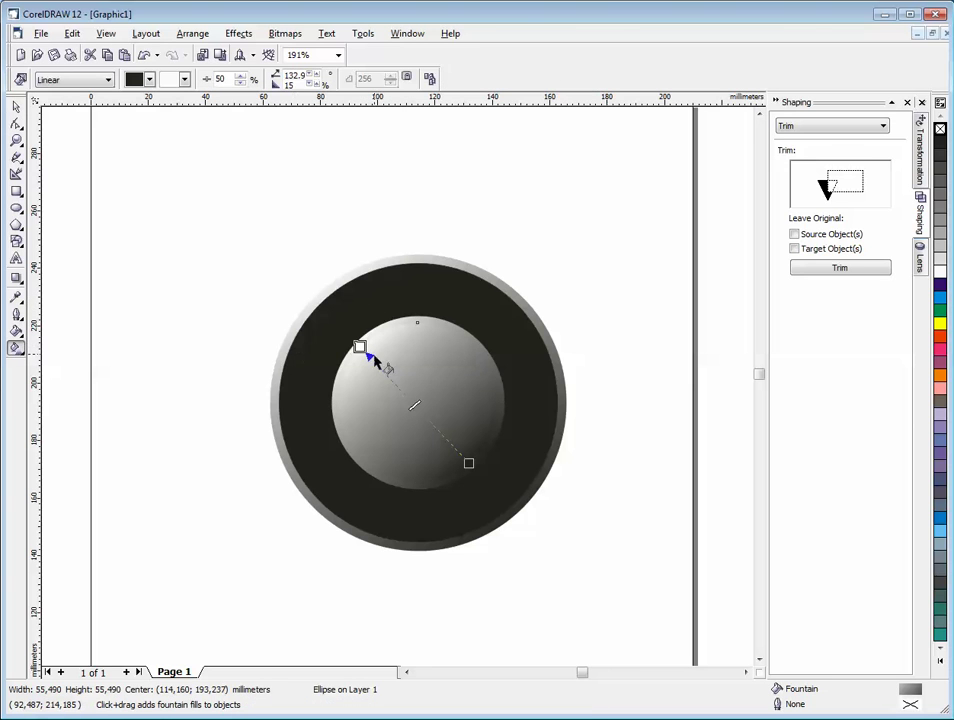
pyautogui.moveTo(377, 346); pyautogui.dragTo(463, 440)
pyautogui.click(16, 106)
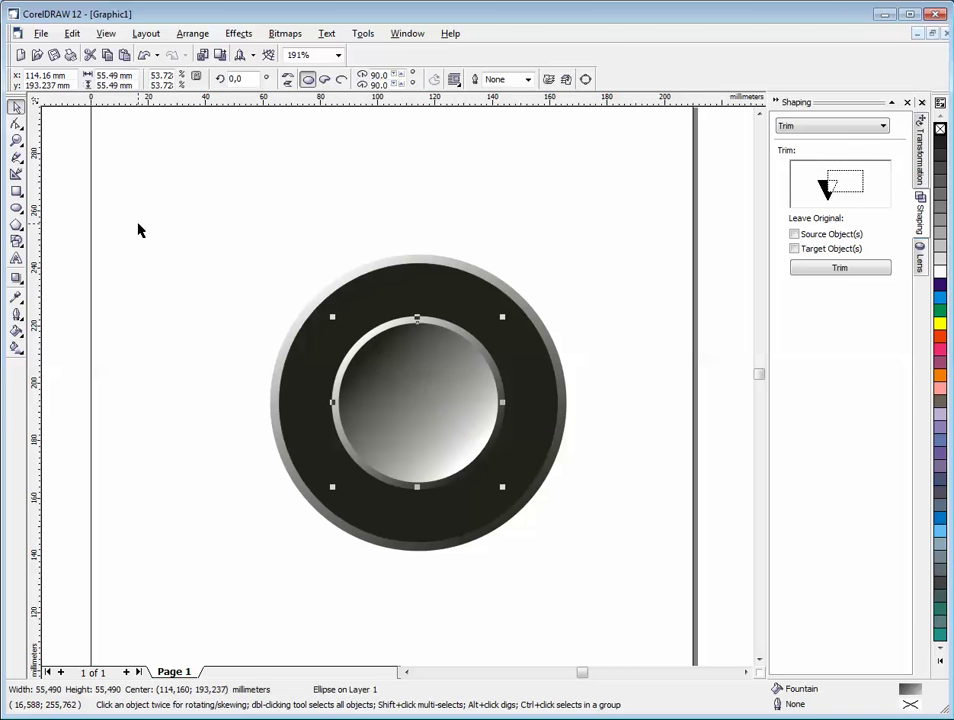
# Add another concentric copy about 49.6 mm wide in the centre and fill it with solid cyan
pyautogui.click(405, 397)
pyautogui.click(471, 383)
pyautogui.moveTo(500, 318); pyautogui.dragTo(496, 326)
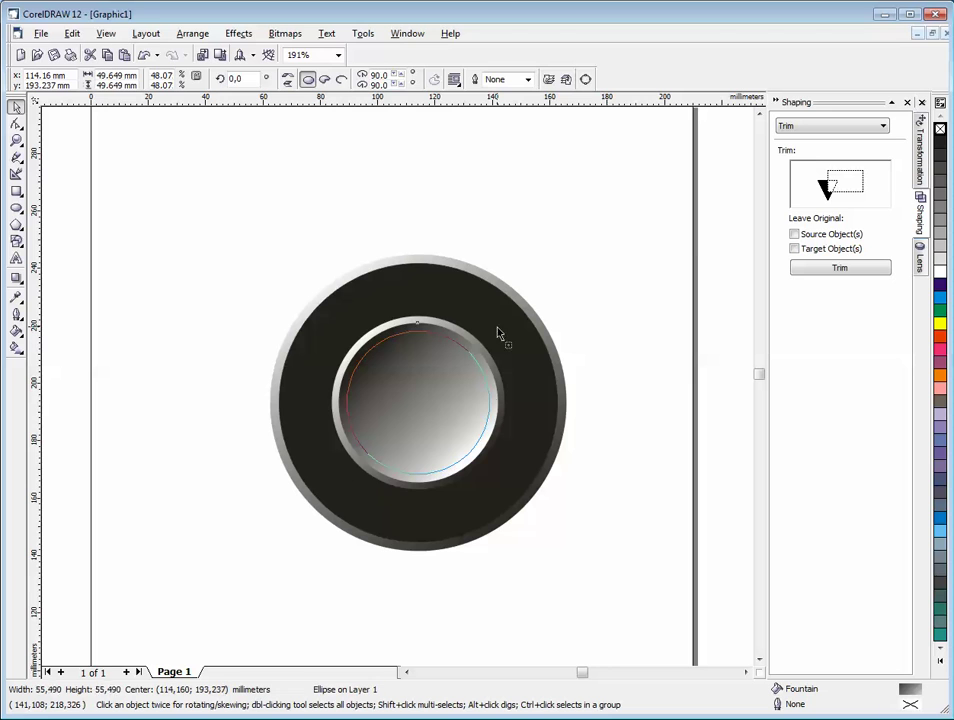
pyautogui.click(943, 310)
pyautogui.click(940, 297)
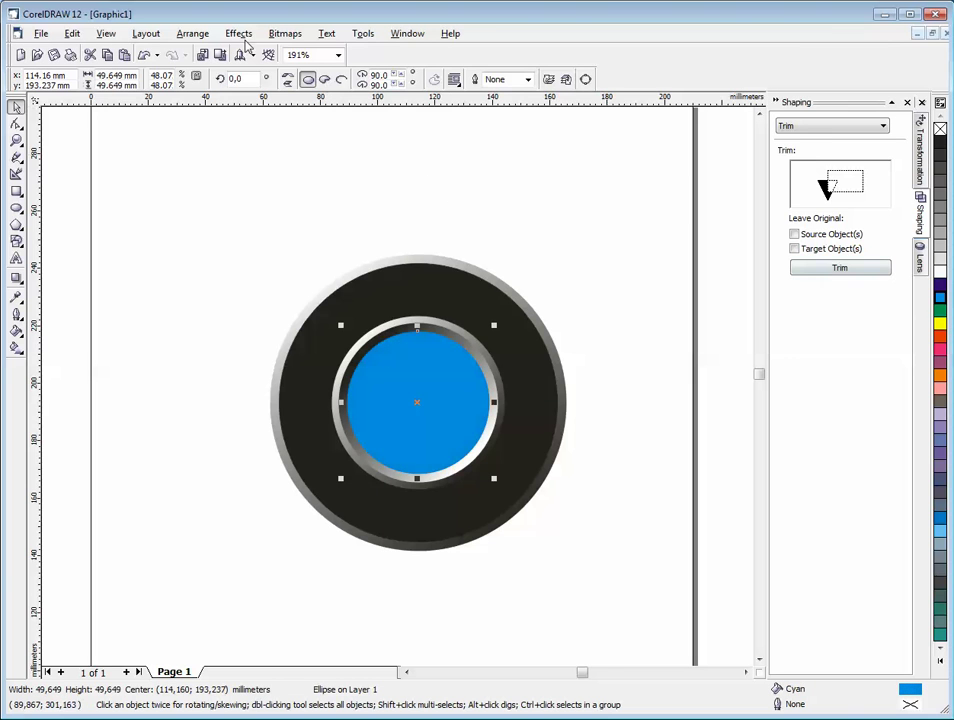
# Turn the cyan circle into a quarter pie with a starting angle of 0 and an ending angle of 90 degrees
pyautogui.click(324, 79)
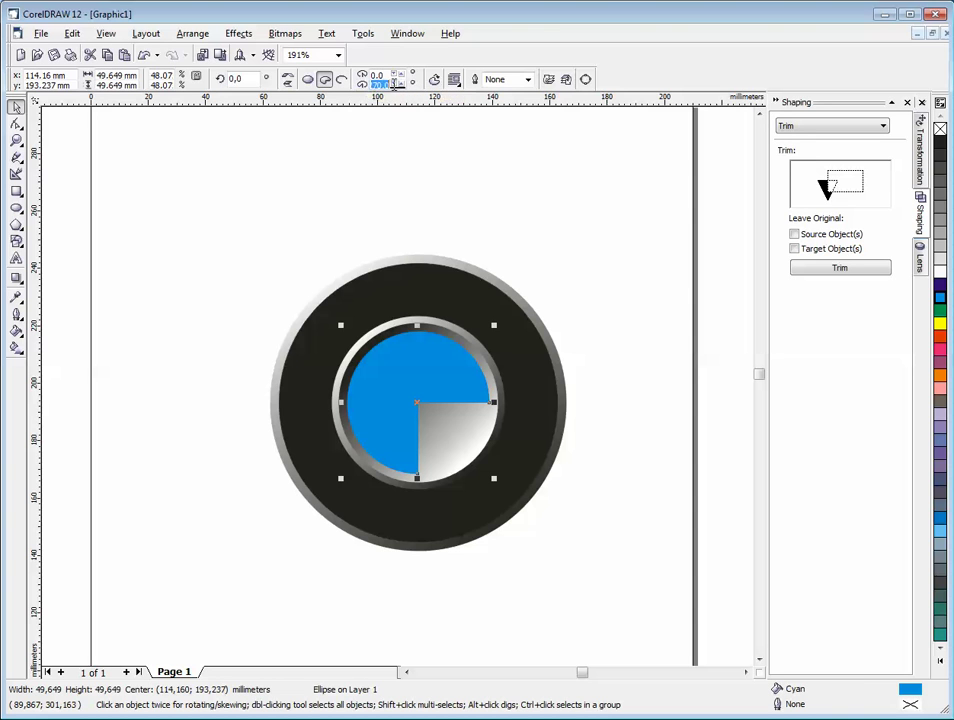
pyautogui.moveTo(372, 85); pyautogui.dragTo(399, 87)
pyautogui.press('Return')
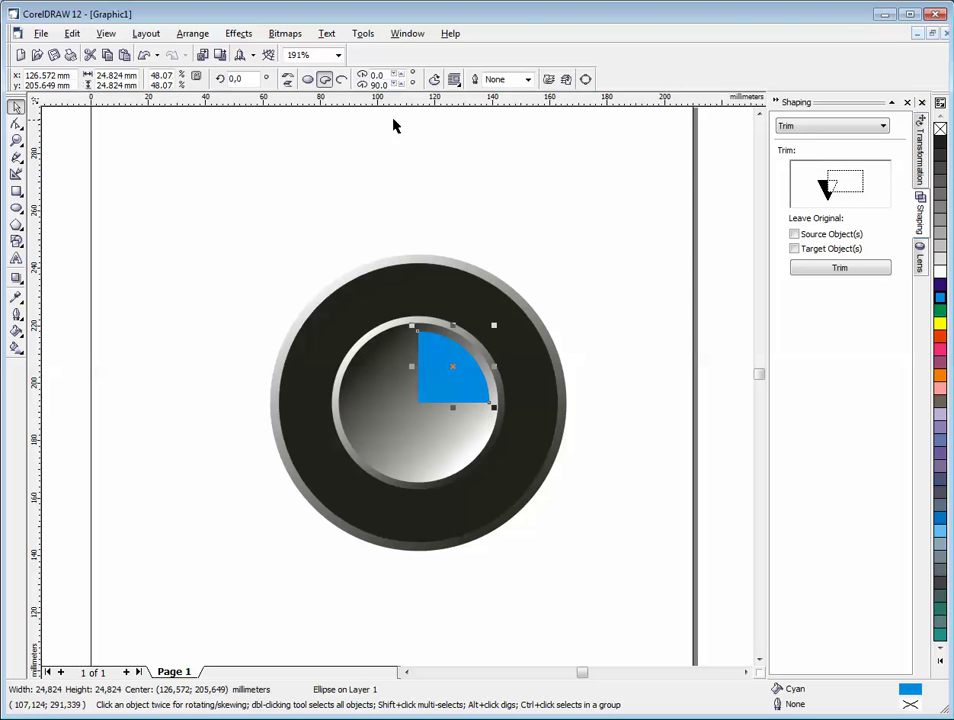
pyautogui.click(360, 244)
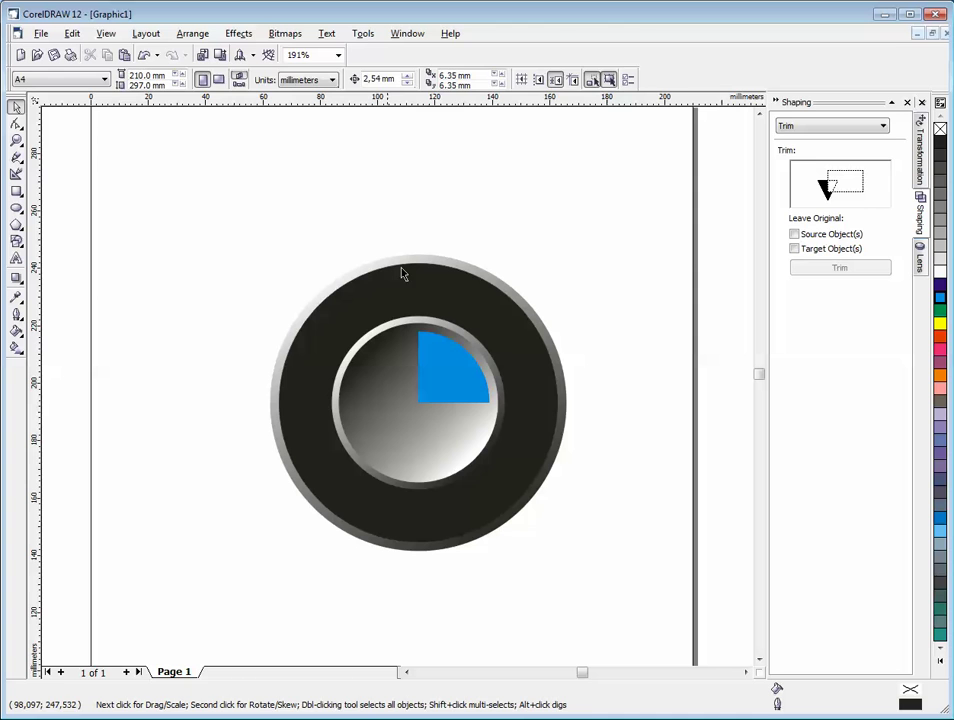
# Copy the cyan quarter pie to the clipboard
pyautogui.click(453, 371)
pyautogui.rightClick(456, 370)
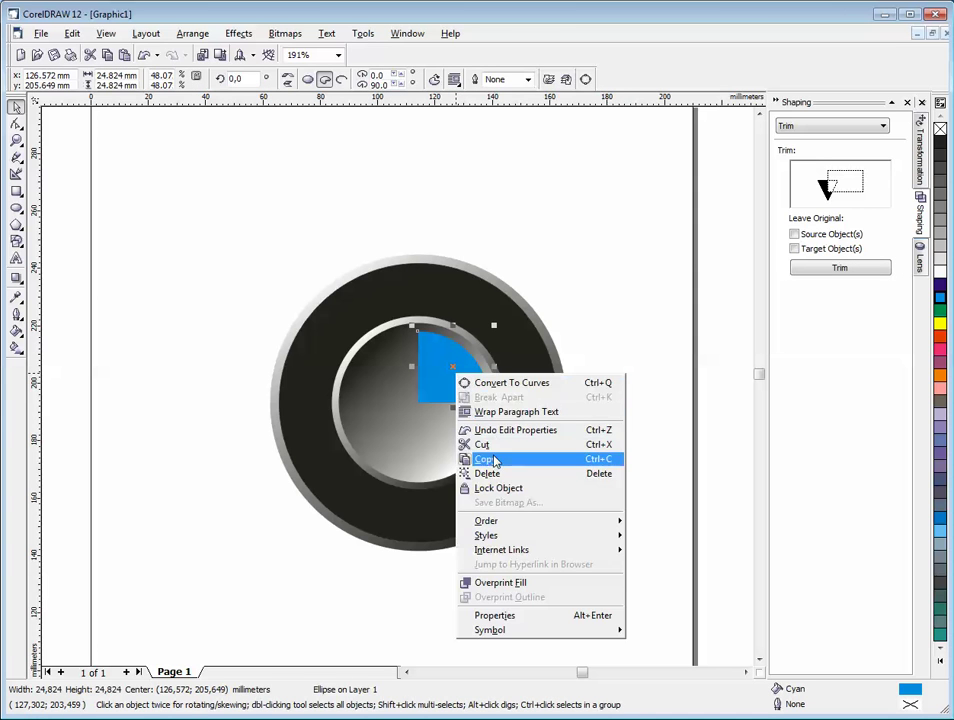
pyautogui.click(486, 460)
pyautogui.press('Escape')
pyautogui.click(490, 385)
pyautogui.rightClick(450, 388)
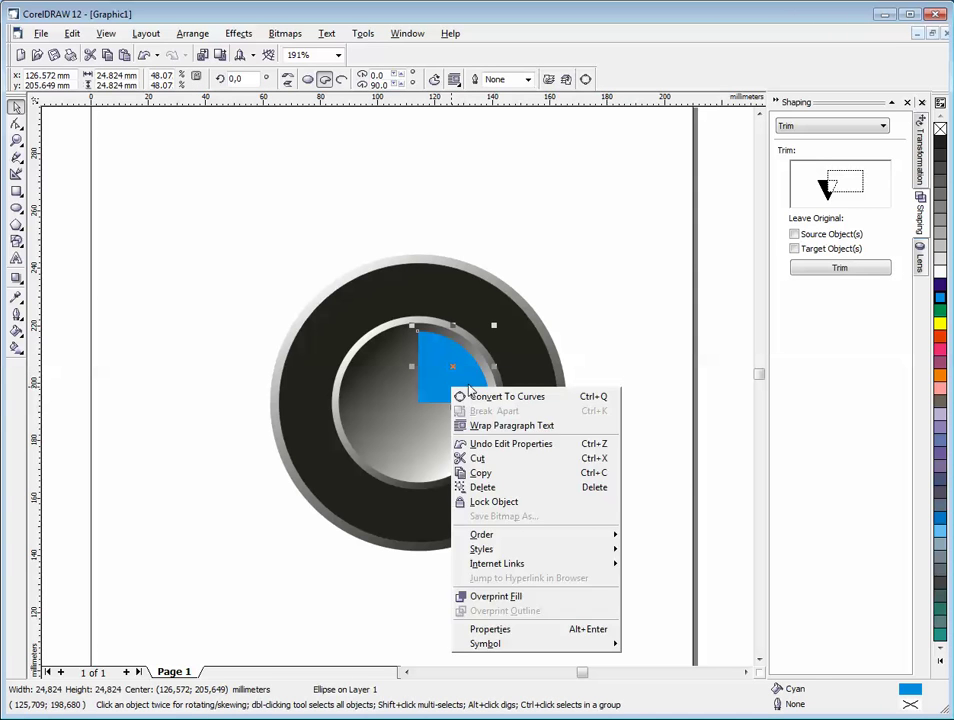
pyautogui.press('Escape')
pyautogui.rightClick(611, 335)
pyautogui.press('Escape')
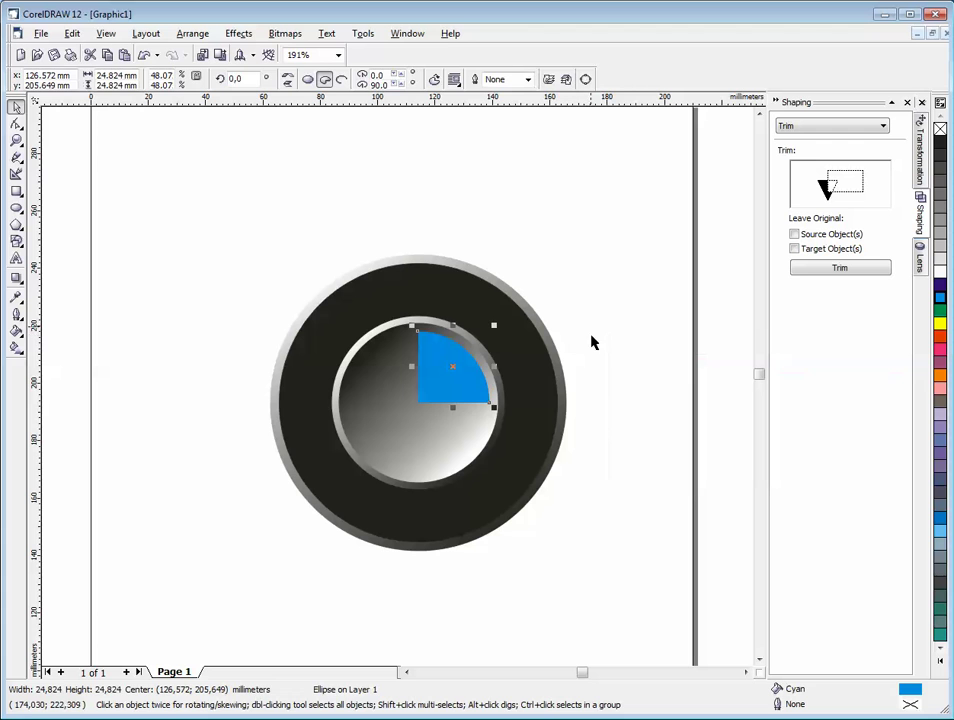
# Paste the cyan quarter and mirror the copy horizontally into the upper-left quadrant of the centre circle
pyautogui.click(596, 363)
pyautogui.rightClick(595, 363)
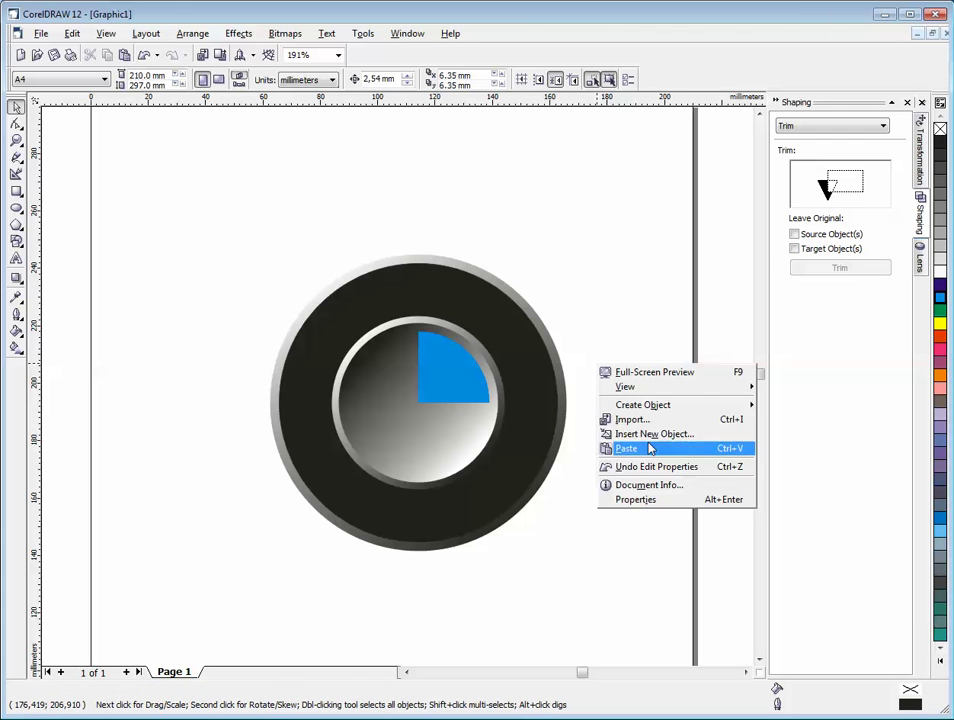
pyautogui.click(630, 449)
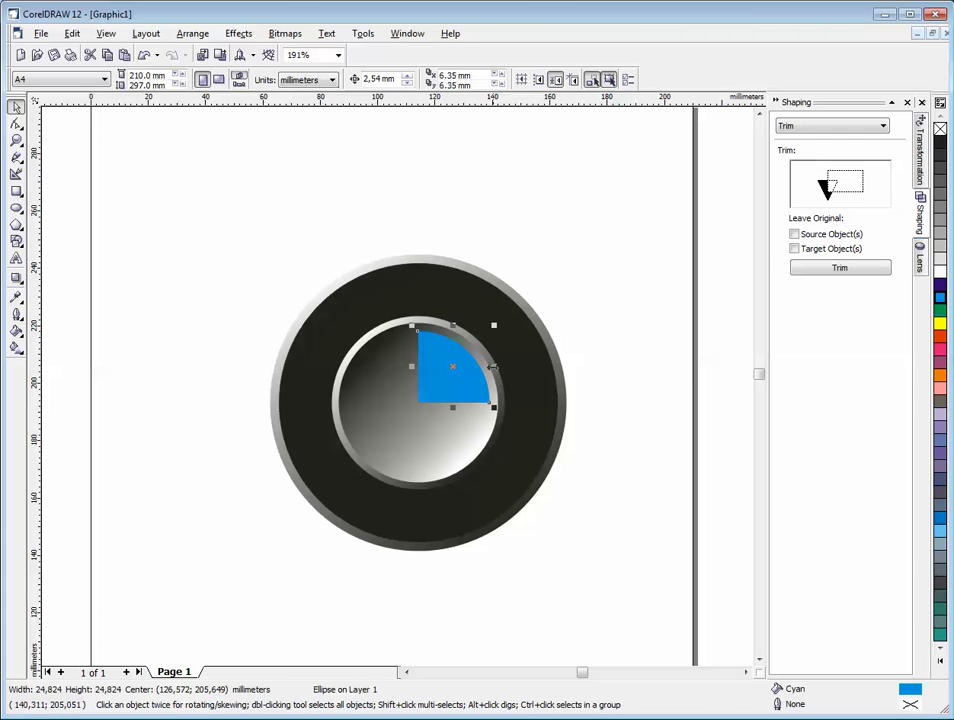
pyautogui.moveTo(490, 367); pyautogui.dragTo(344, 368)
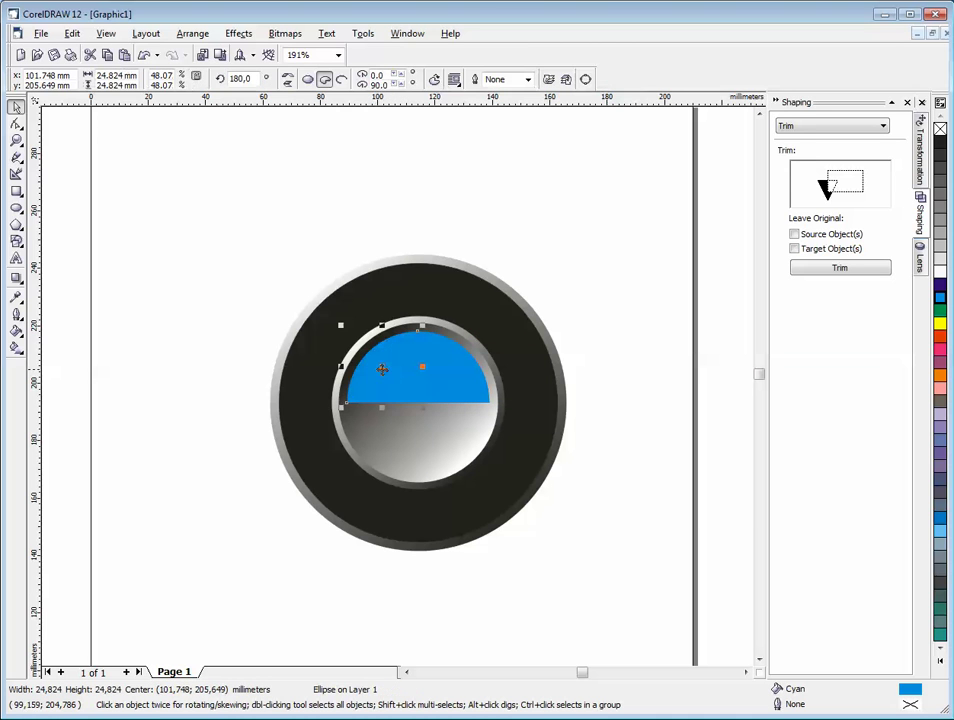
# Fill the upper-left quarter with white and leave it without an outline
pyautogui.click(942, 280)
pyautogui.rightClick(941, 277)
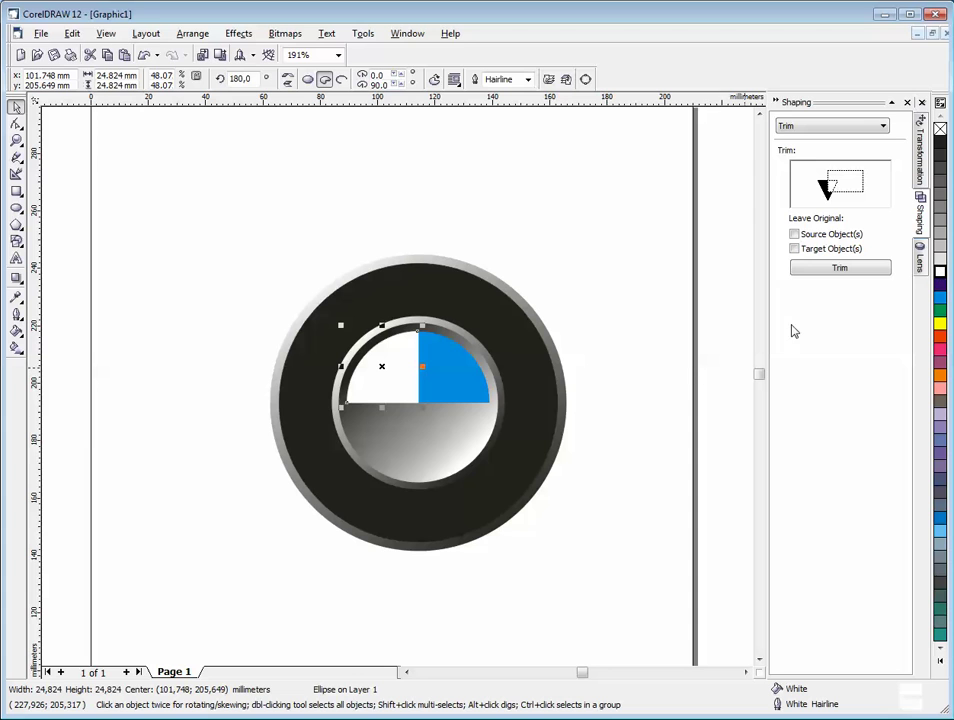
pyautogui.click(455, 386)
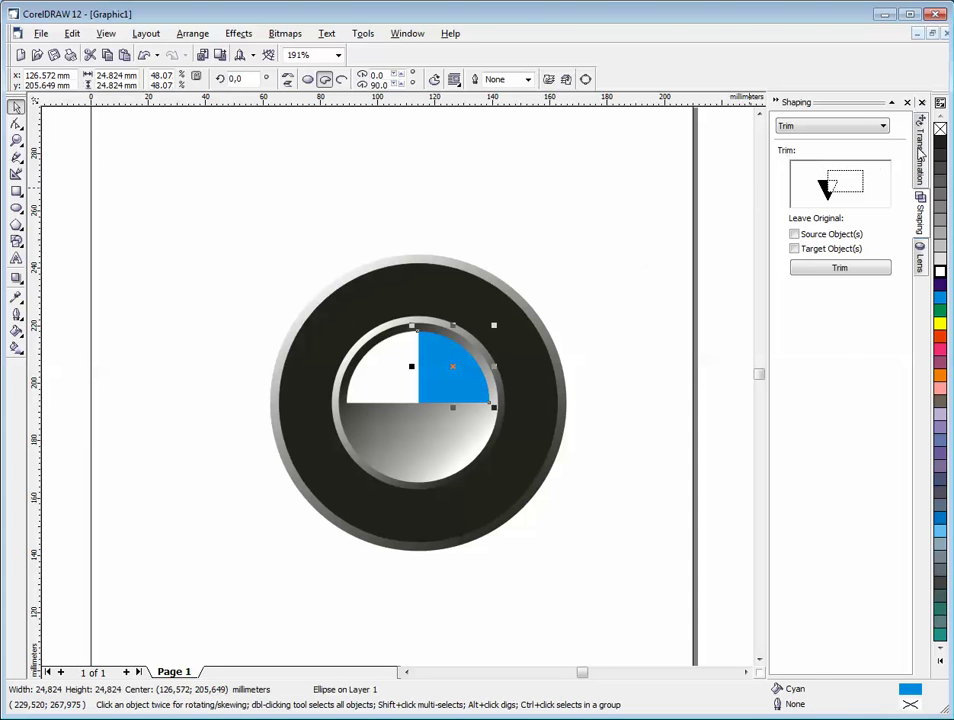
pyautogui.click(413, 347)
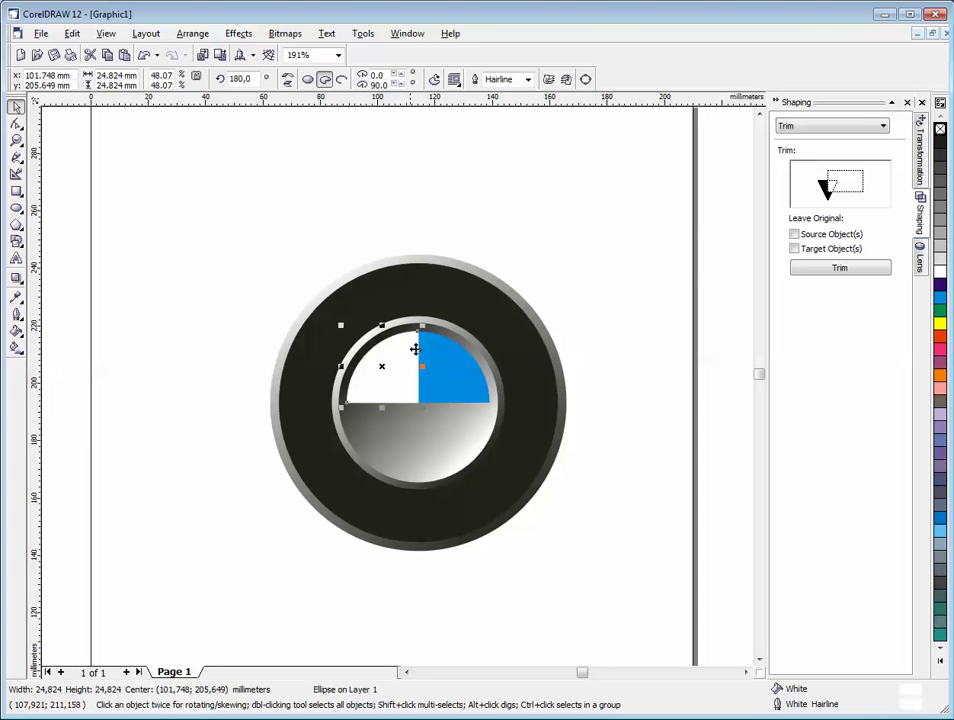
pyautogui.rightClick(940, 131)
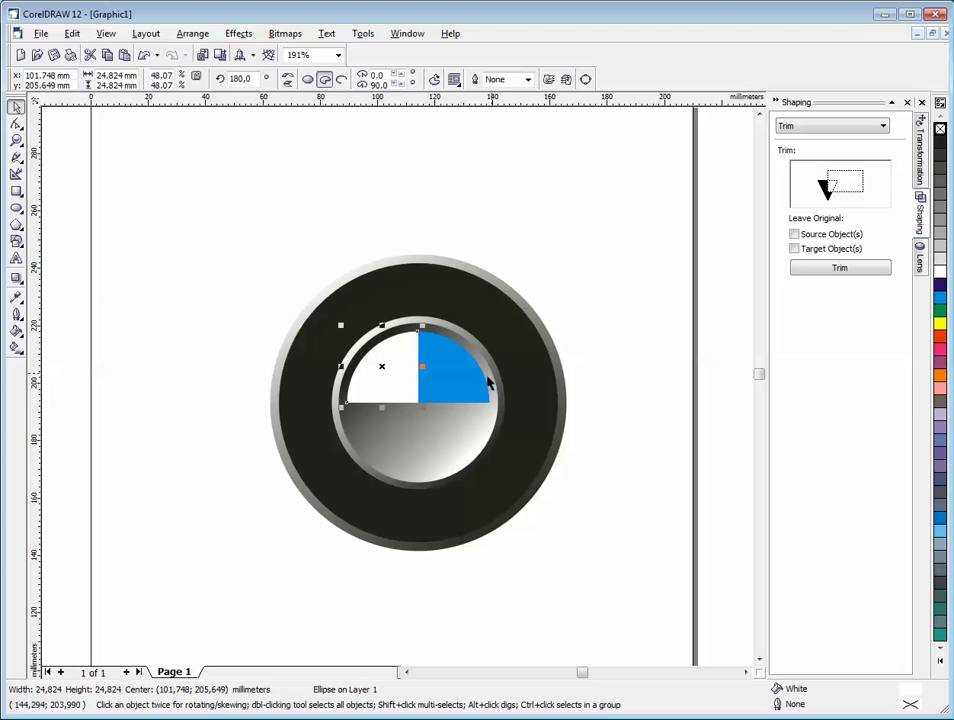
# Duplicate the white quarter, mirroring the copy vertically into the lower-left quadrant, and fill it with cyan
pyautogui.rightClick(393, 378)
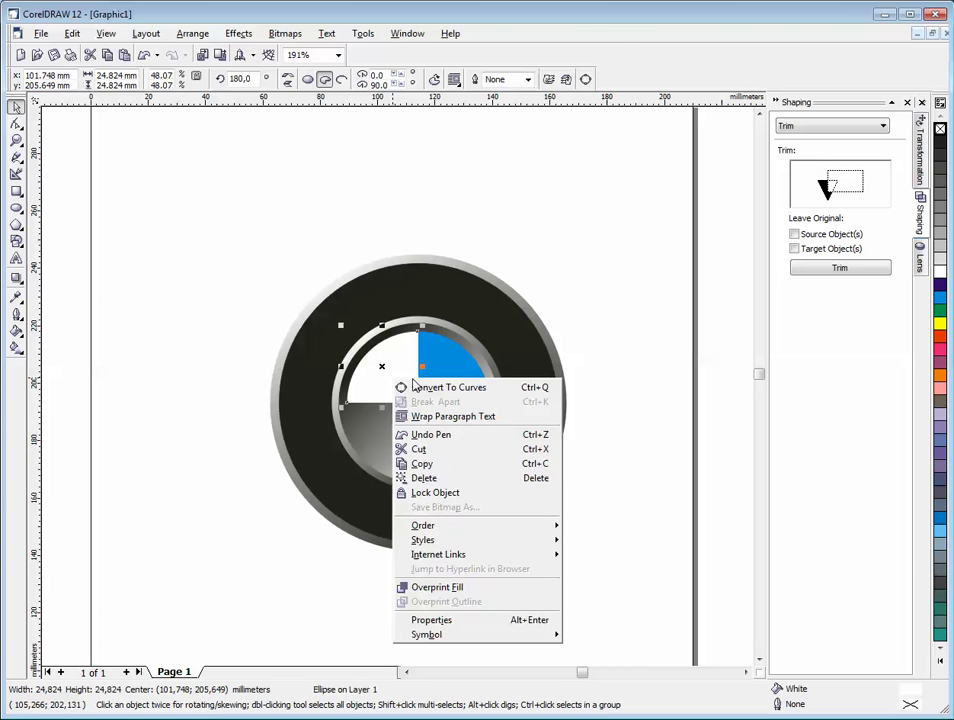
pyautogui.click(417, 477)
pyautogui.rightClick(194, 411)
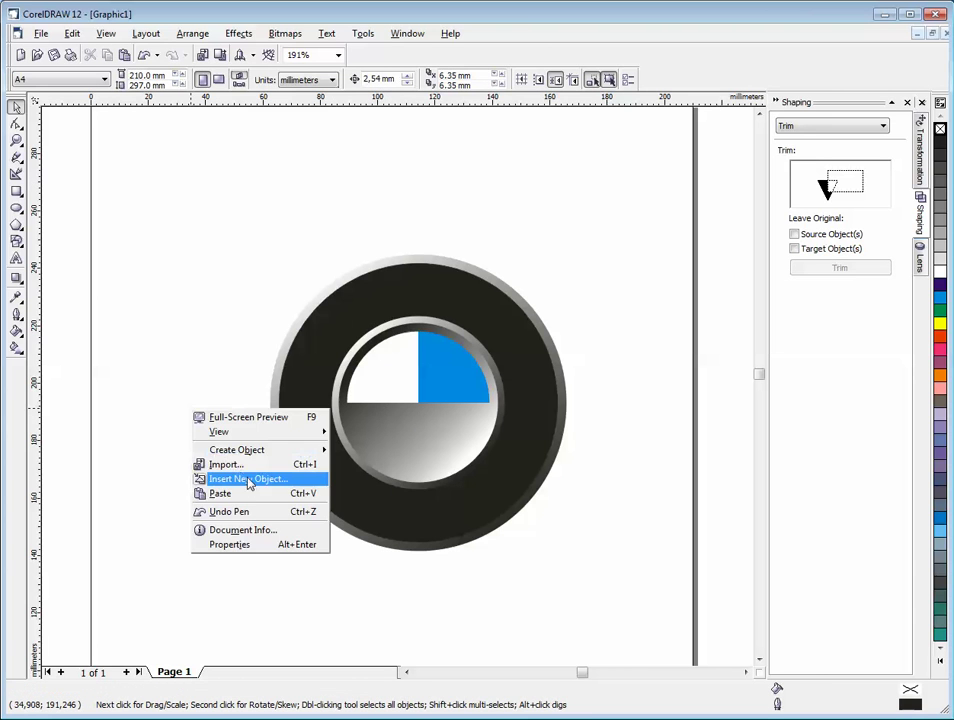
pyautogui.click(247, 494)
pyautogui.moveTo(381, 325); pyautogui.dragTo(382, 450)
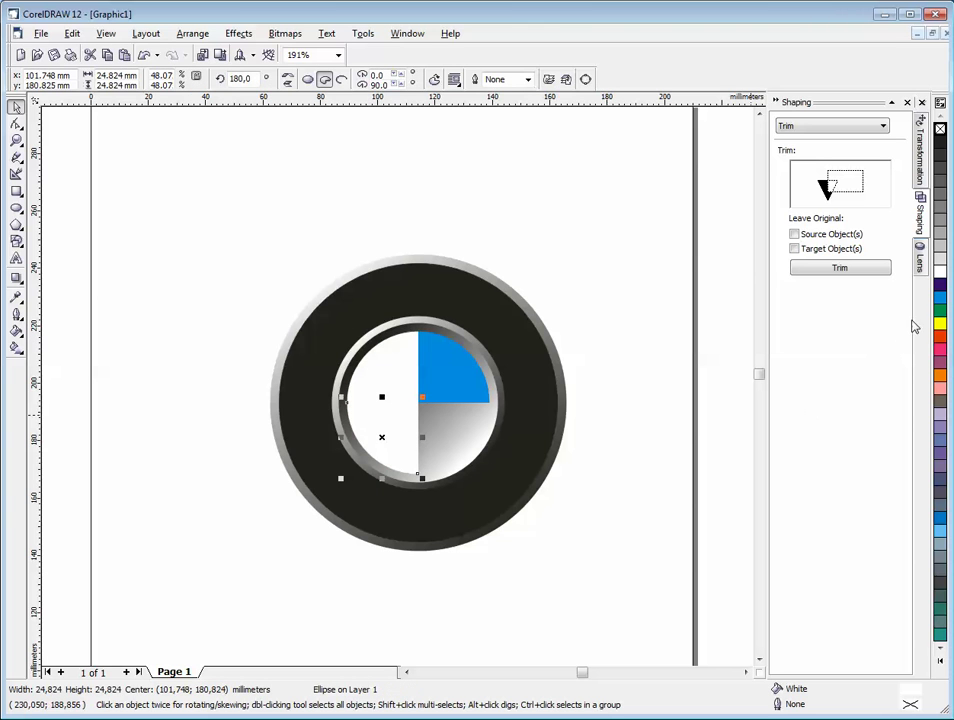
pyautogui.click(939, 301)
pyautogui.press('Escape')
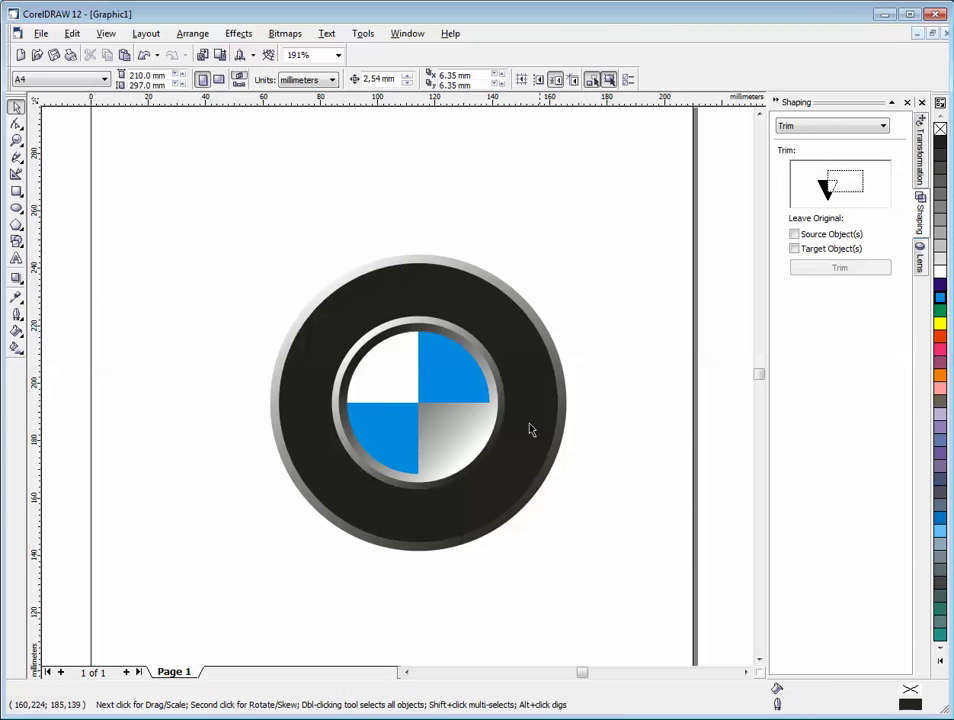
# Duplicate the lower-left cyan quarter, mirroring the copy horizontally into the lower-right quadrant, and fill it with white
pyautogui.click(397, 431)
pyautogui.rightClick(405, 437)
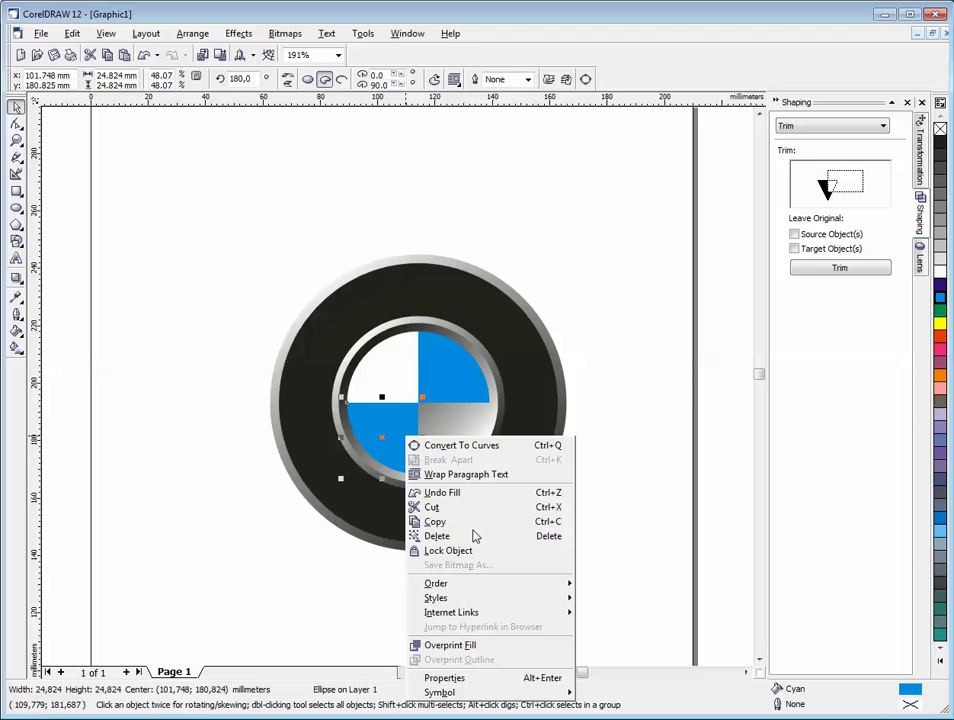
pyautogui.click(428, 521)
pyautogui.click(196, 468)
pyautogui.rightClick(196, 466)
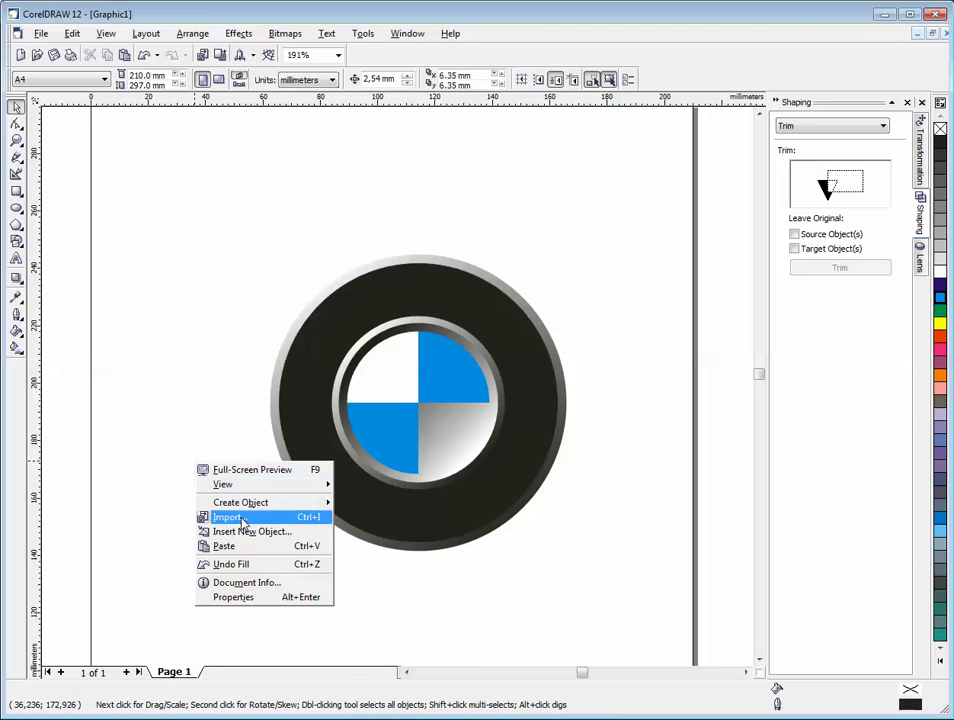
pyautogui.click(224, 545)
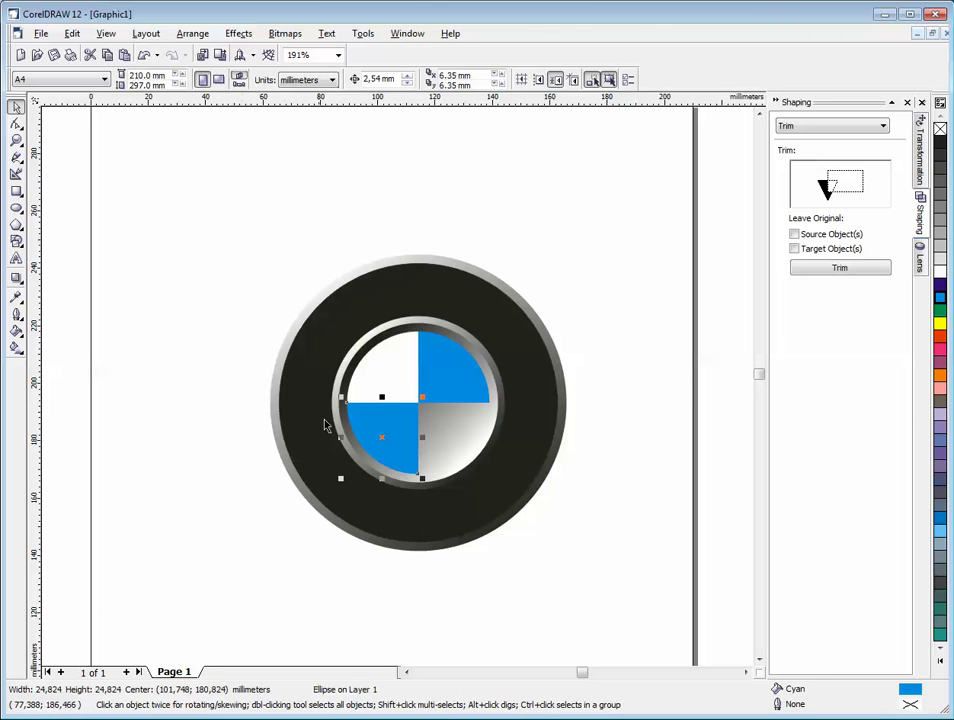
pyautogui.moveTo(341, 437); pyautogui.dragTo(495, 438)
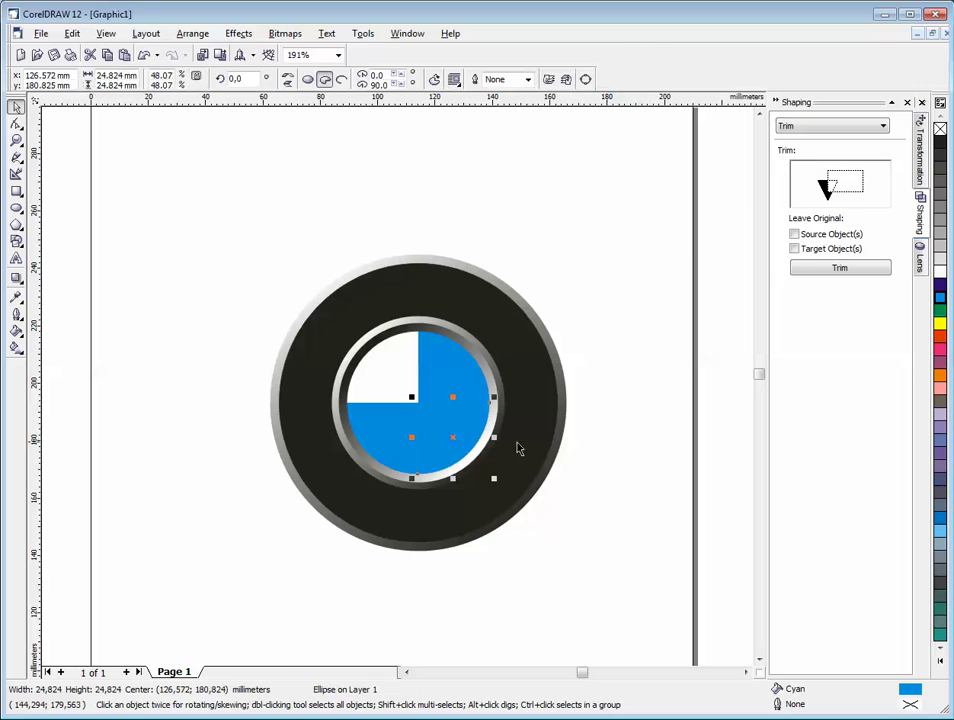
pyautogui.click(940, 273)
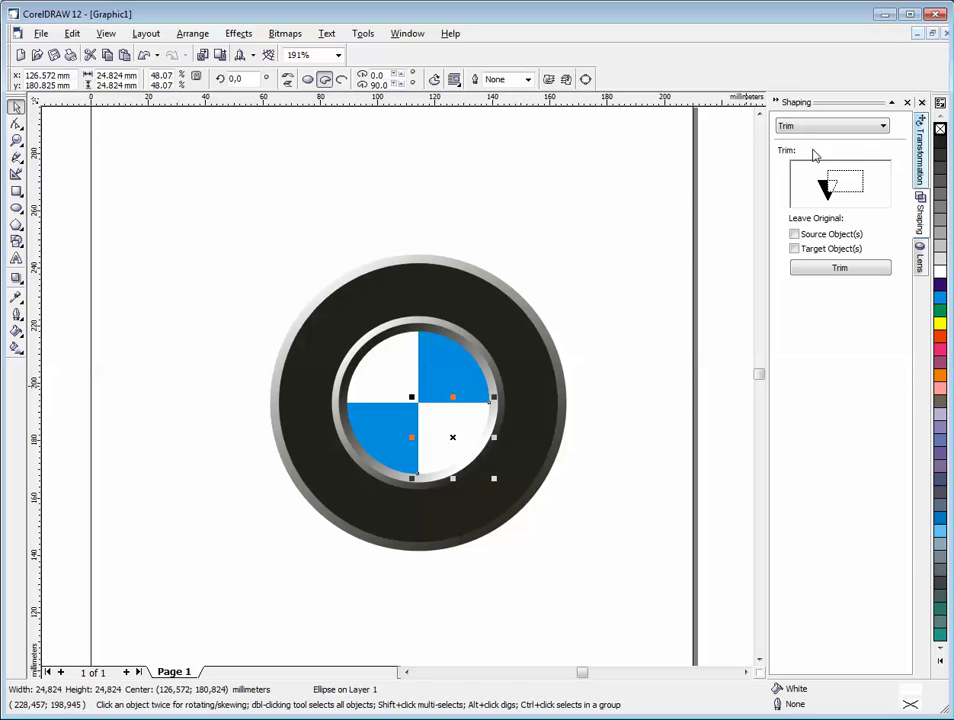
pyautogui.press('Escape')
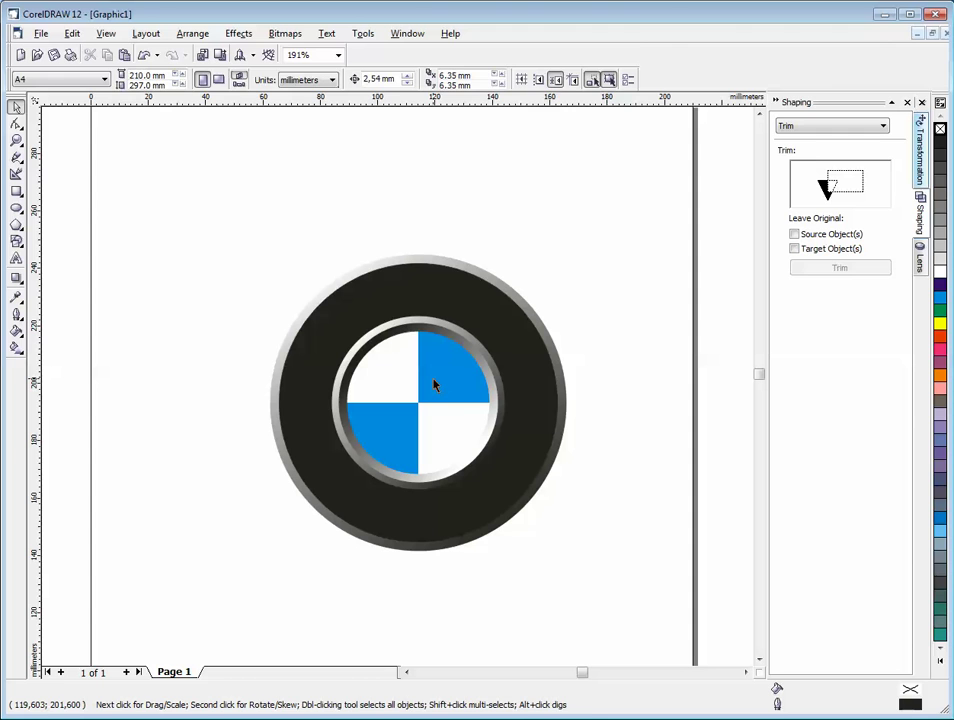
# Apply a linear fountain fill to the upper-right quarter, from cyan at the emblem's centre to white outward, with the midpoint at about 70%
pyautogui.click(434, 385)
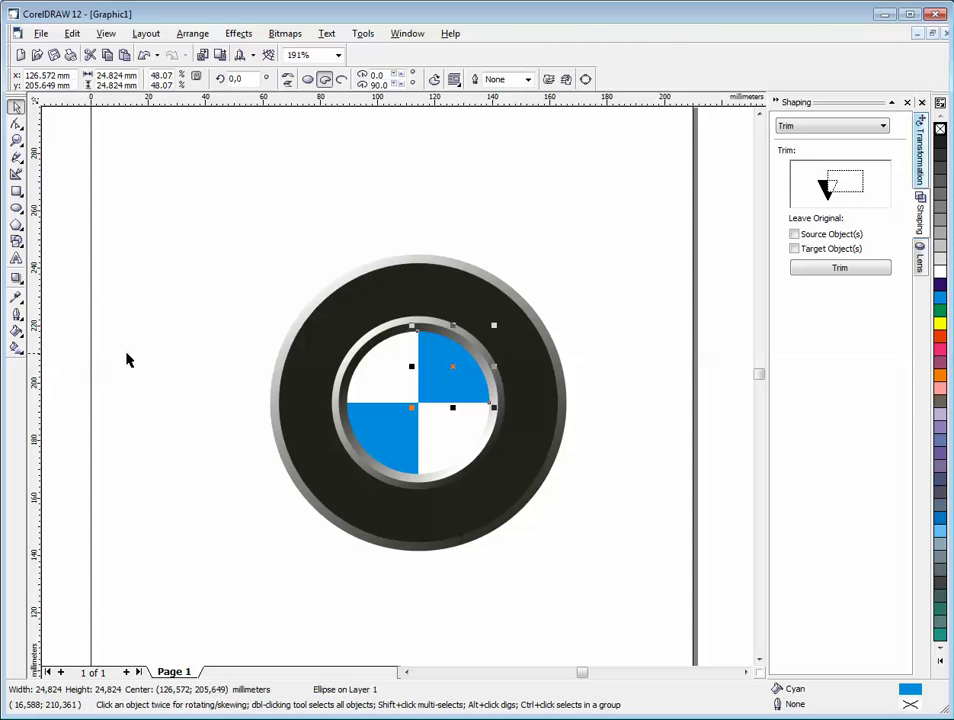
pyautogui.click(19, 352)
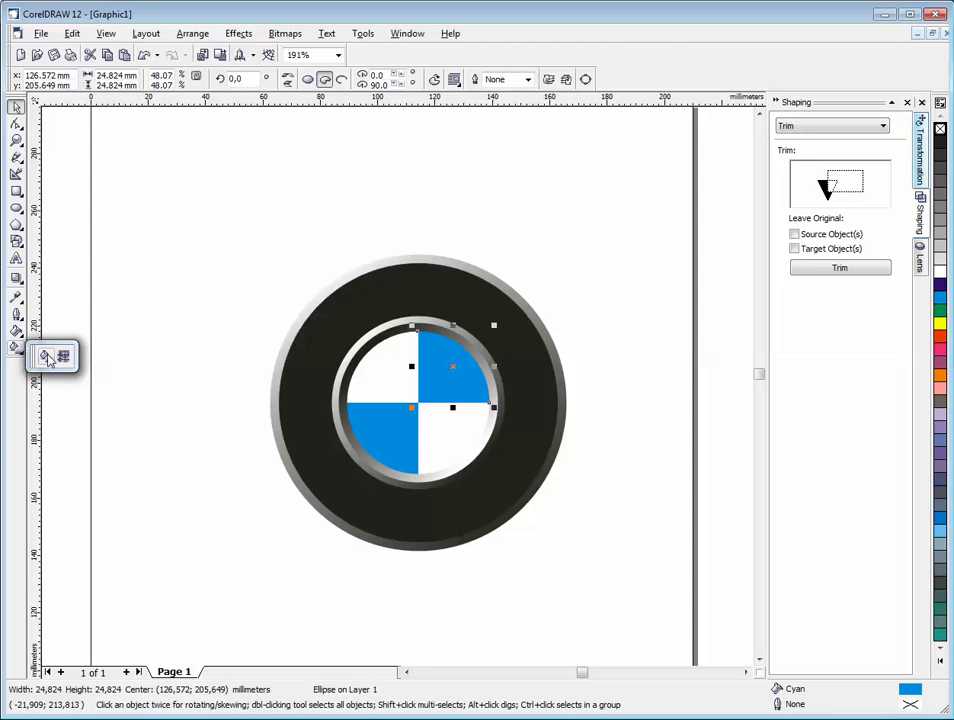
pyautogui.click(45, 356)
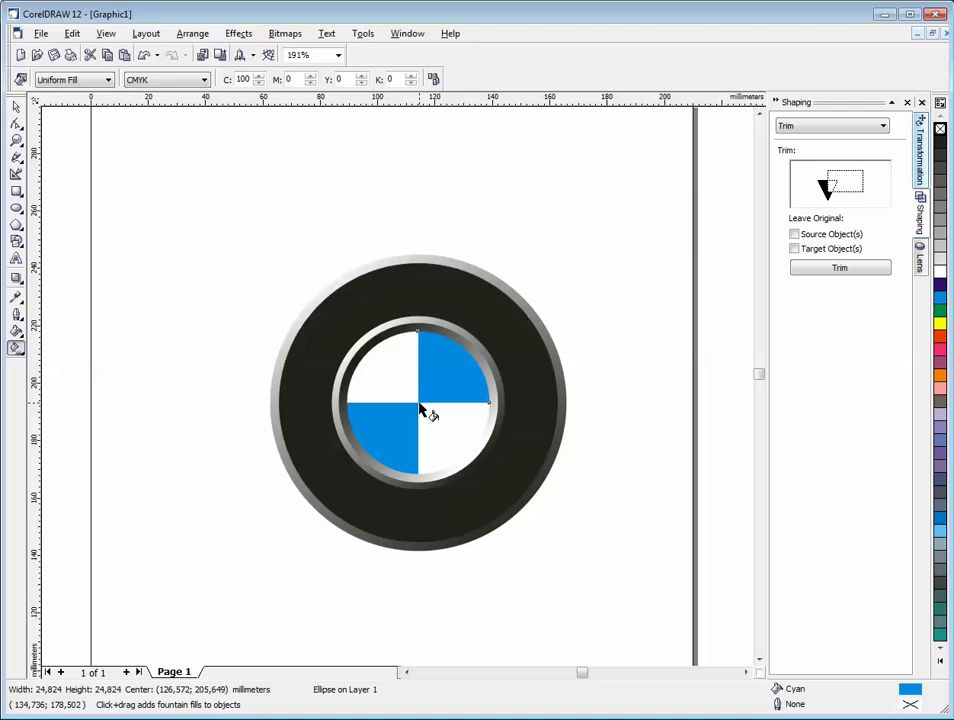
pyautogui.moveTo(418, 403); pyautogui.dragTo(464, 364)
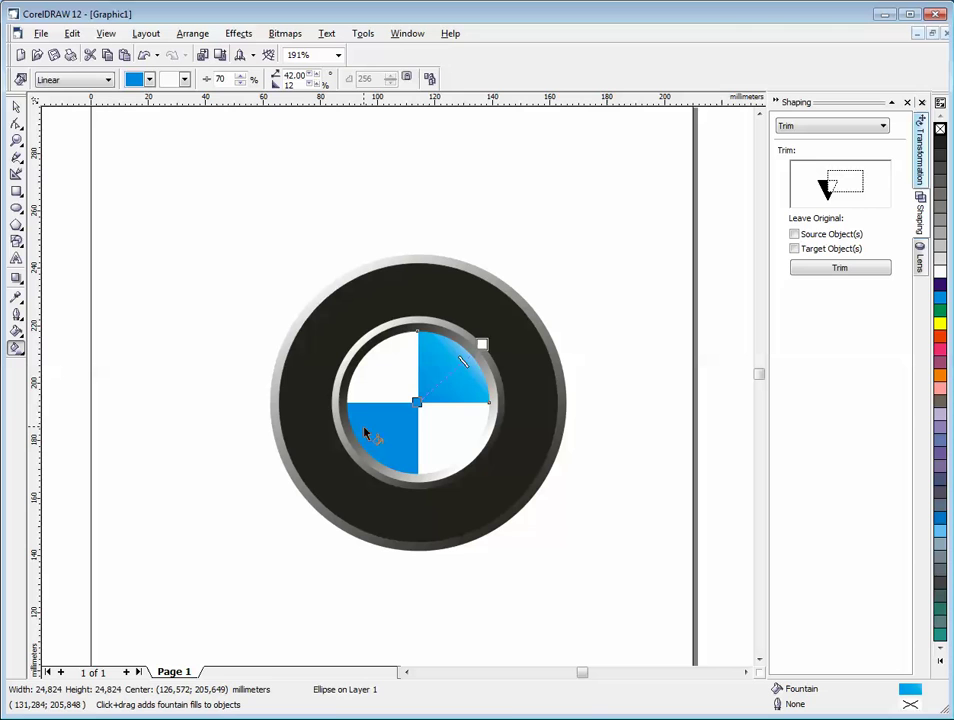
pyautogui.click(16, 106)
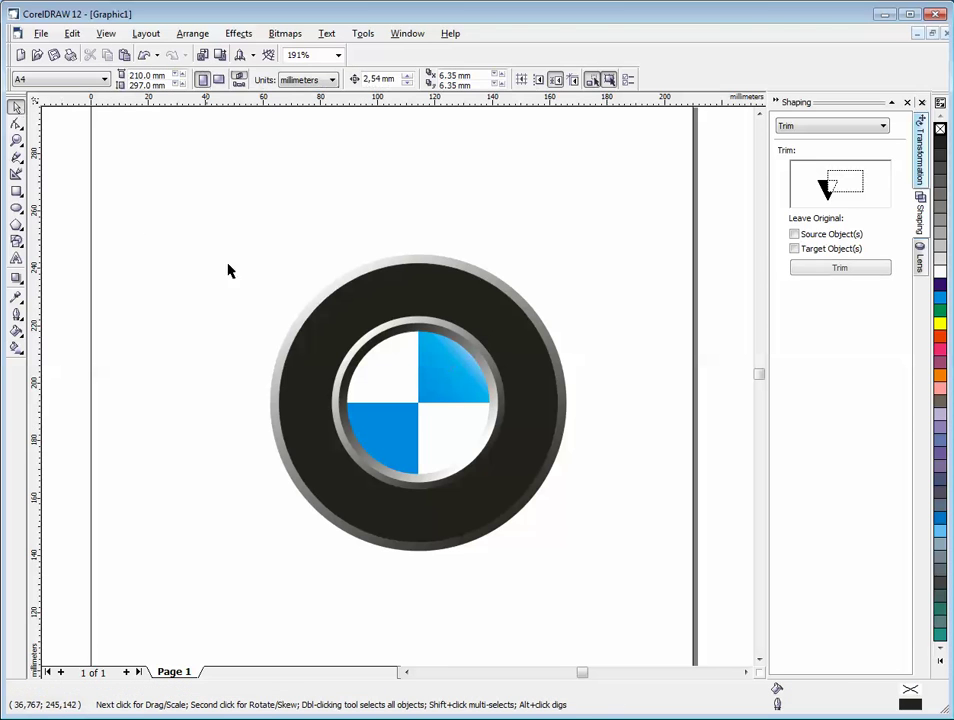
# Apply a linear fountain fill to the lower-left quarter, from cyan at the emblem's centre to white outward, with the midpoint at about 57%
pyautogui.click(396, 436)
pyautogui.click(16, 347)
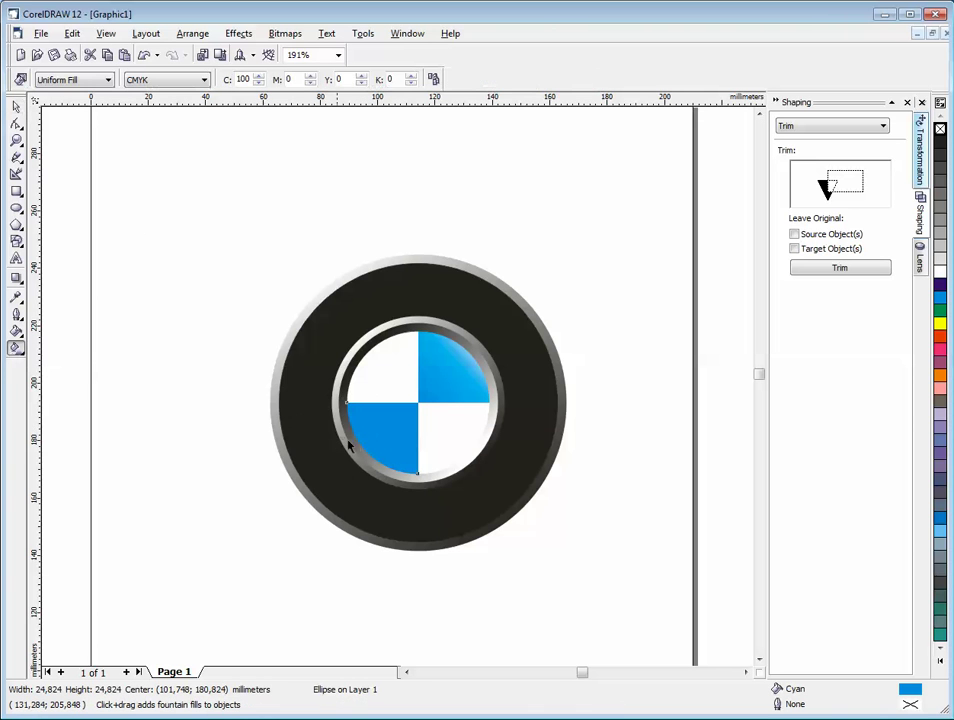
pyautogui.moveTo(417, 405); pyautogui.dragTo(337, 469)
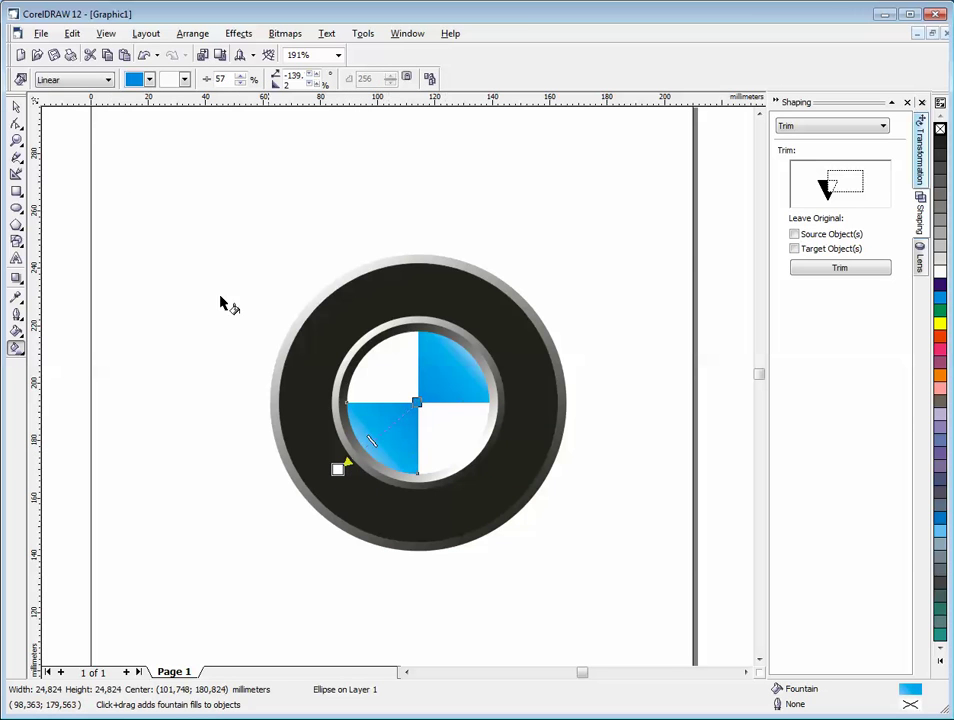
pyautogui.press('space')
pyautogui.click(111, 194)
# Fill the two white quarters, upper-left and lower-right, with 10% Black
pyautogui.click(394, 370)
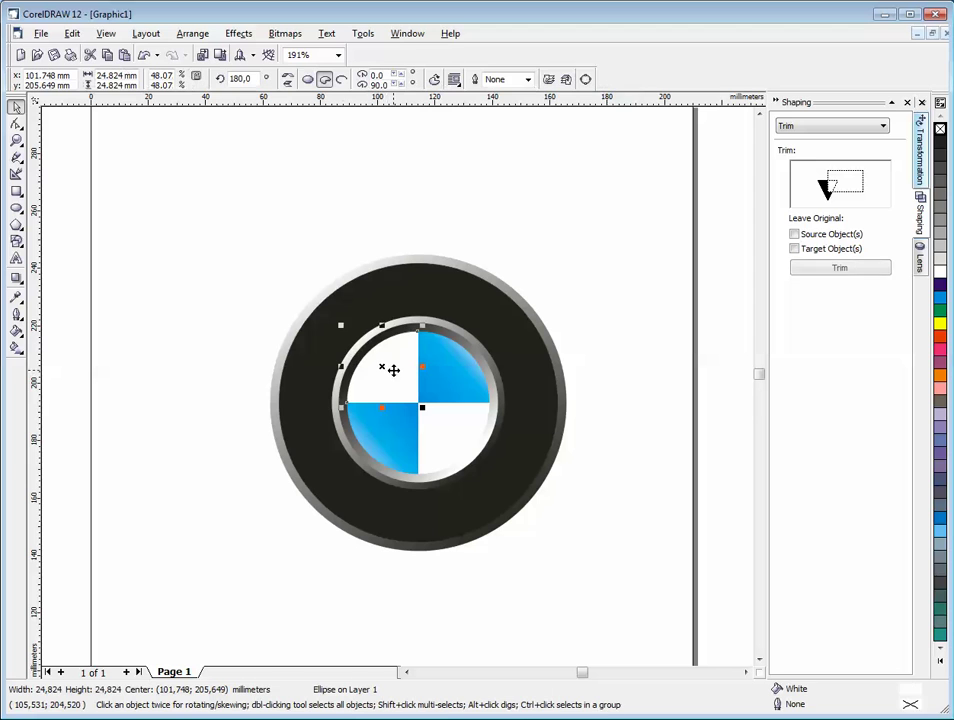
pyautogui.click(940, 268)
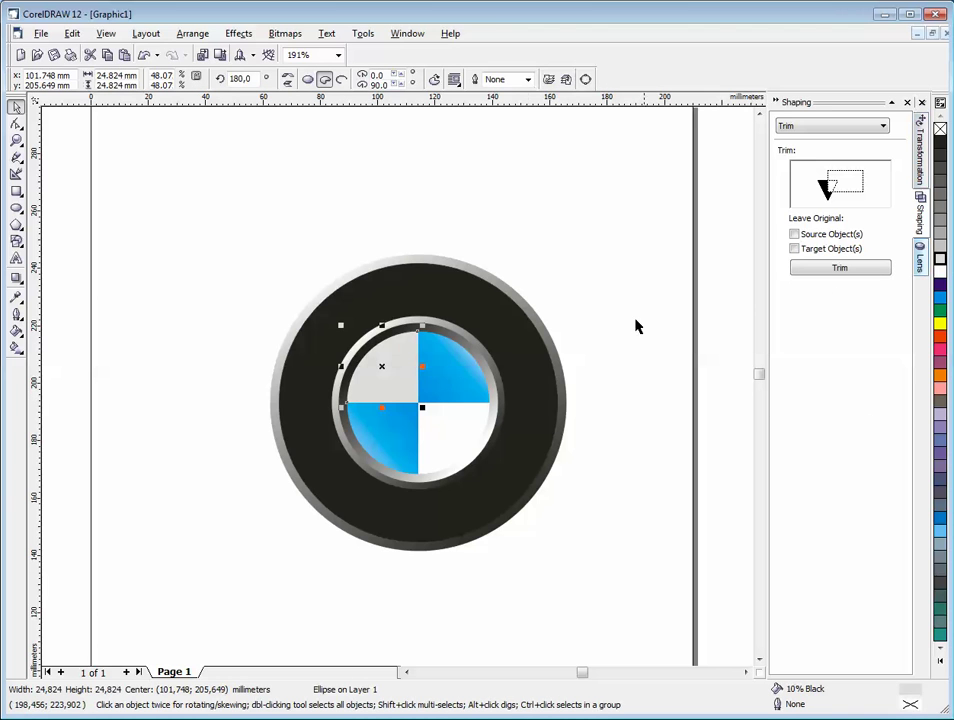
pyautogui.click(478, 441)
pyautogui.click(941, 268)
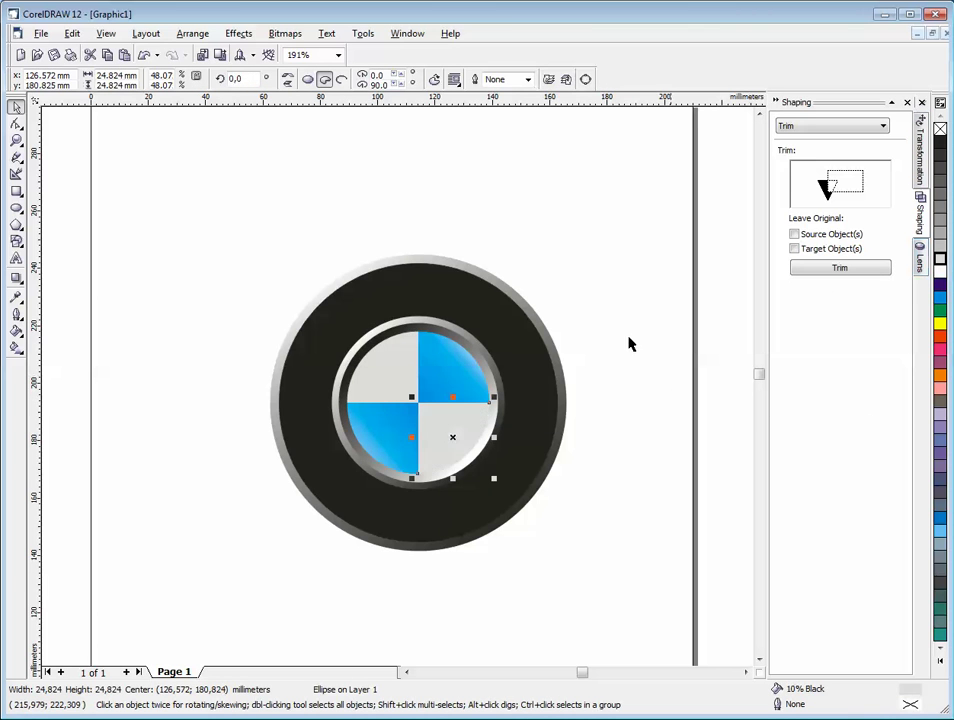
# Apply a linear fountain fill to the lower-right quarter, from 10% Black at the centre to white outward, with the midpoint at about 69%
pyautogui.click(17, 346)
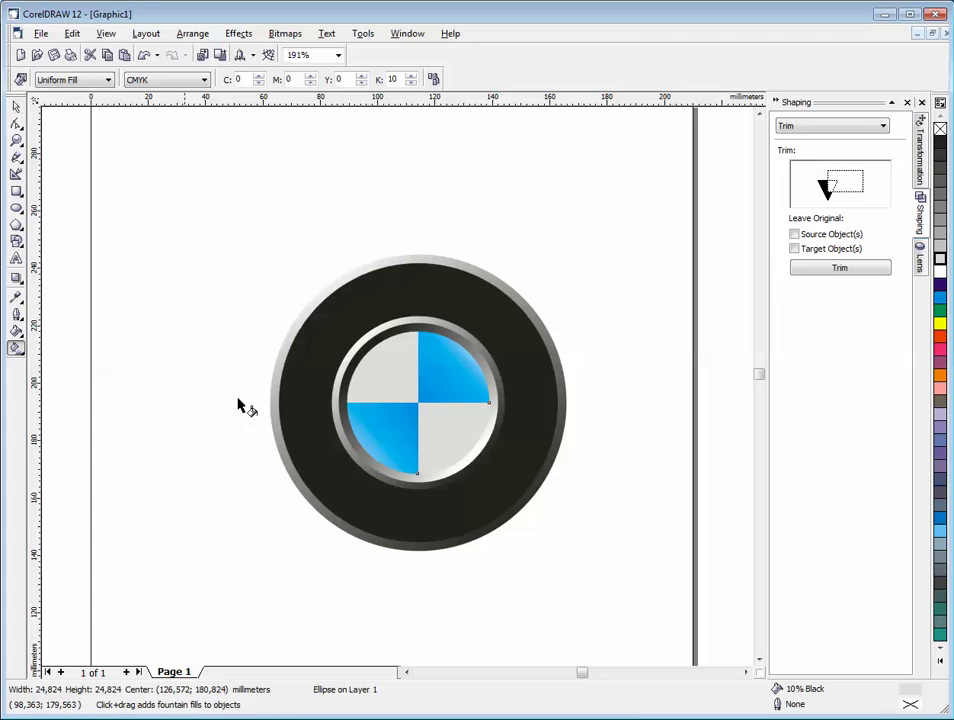
pyautogui.moveTo(418, 404); pyautogui.dragTo(456, 437)
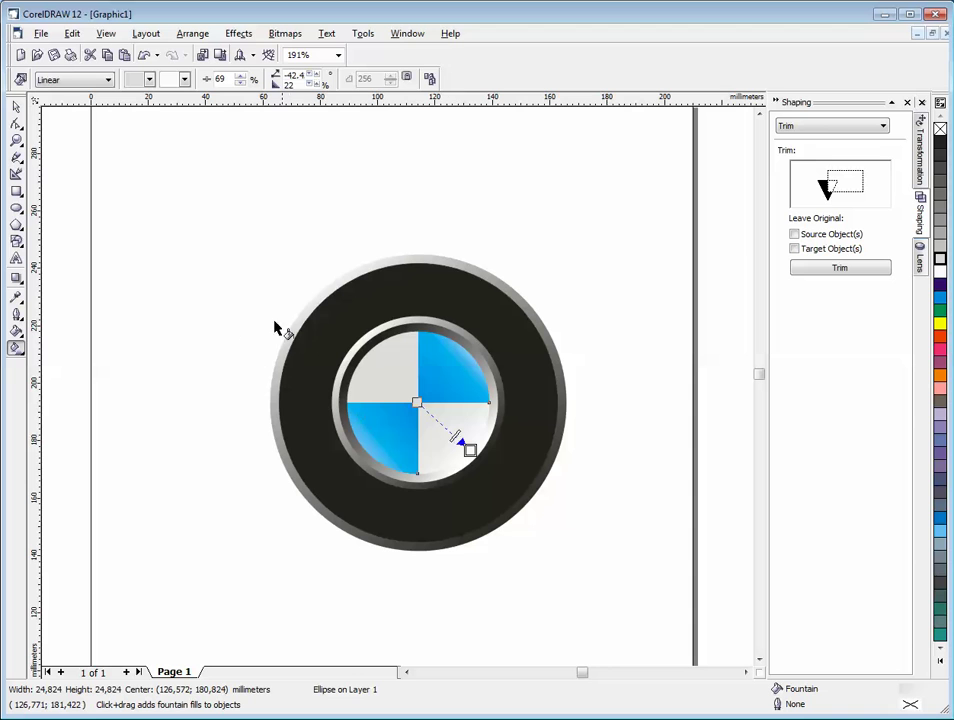
pyautogui.press('space')
# Apply a linear fountain fill to the upper-left quarter, from 10% Black at the emblem's centre to white at its outer edge
pyautogui.doubleClick(400, 388)
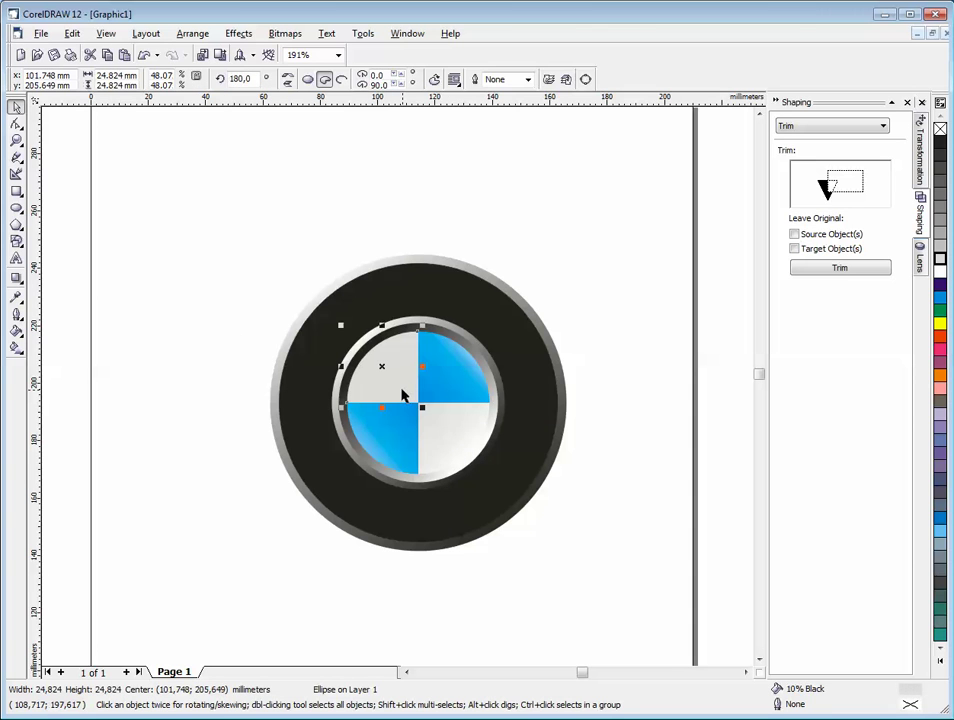
pyautogui.click(15, 348)
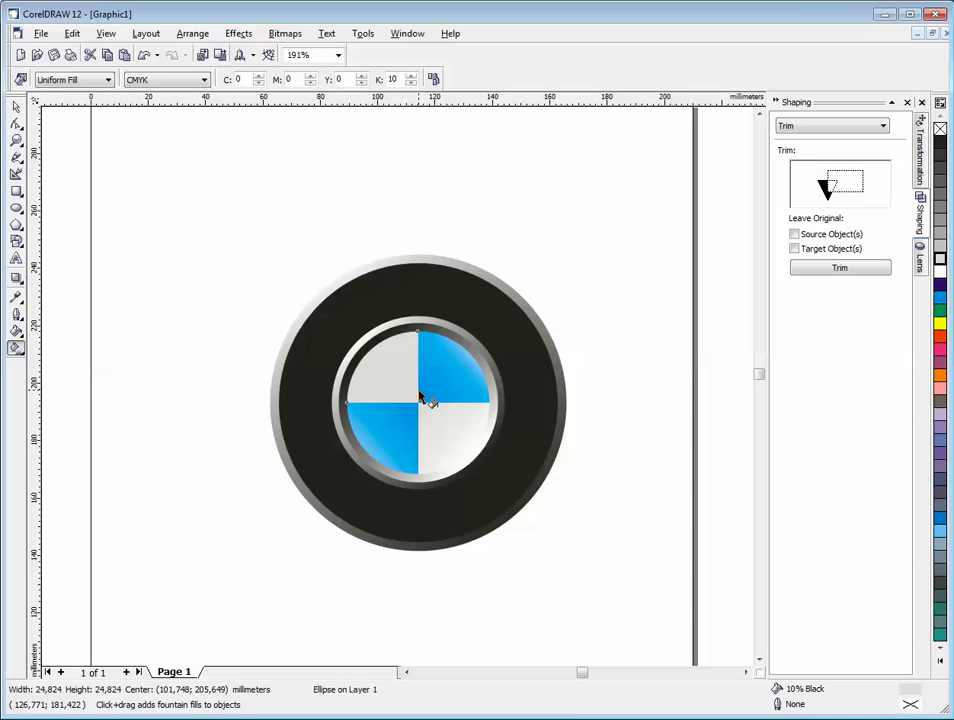
pyautogui.moveTo(418, 404); pyautogui.dragTo(358, 340)
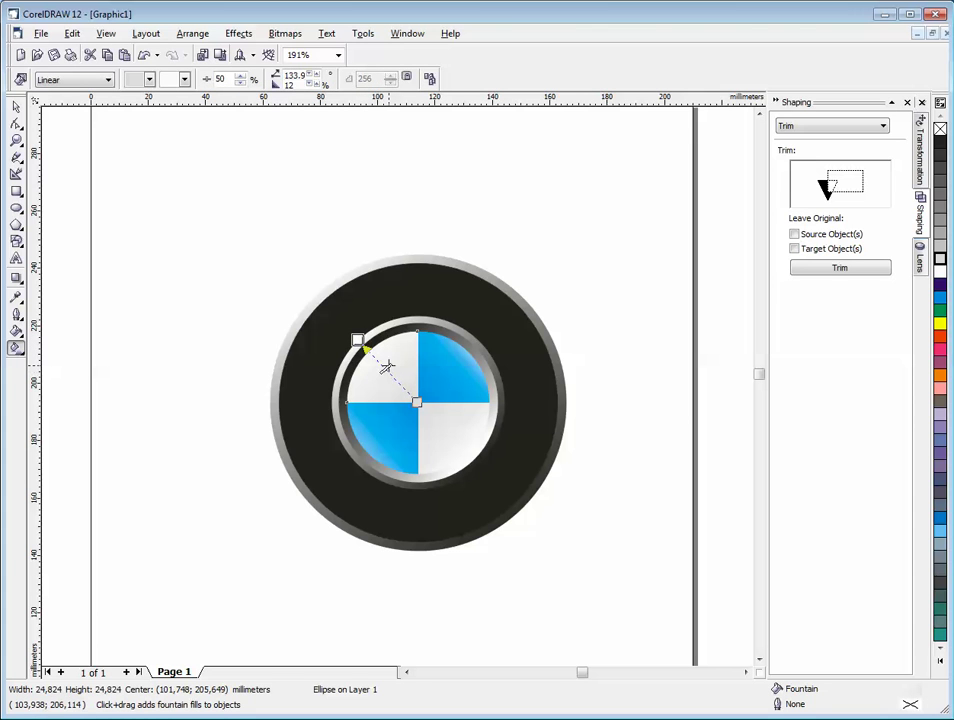
pyautogui.click(17, 107)
pyautogui.click(256, 241)
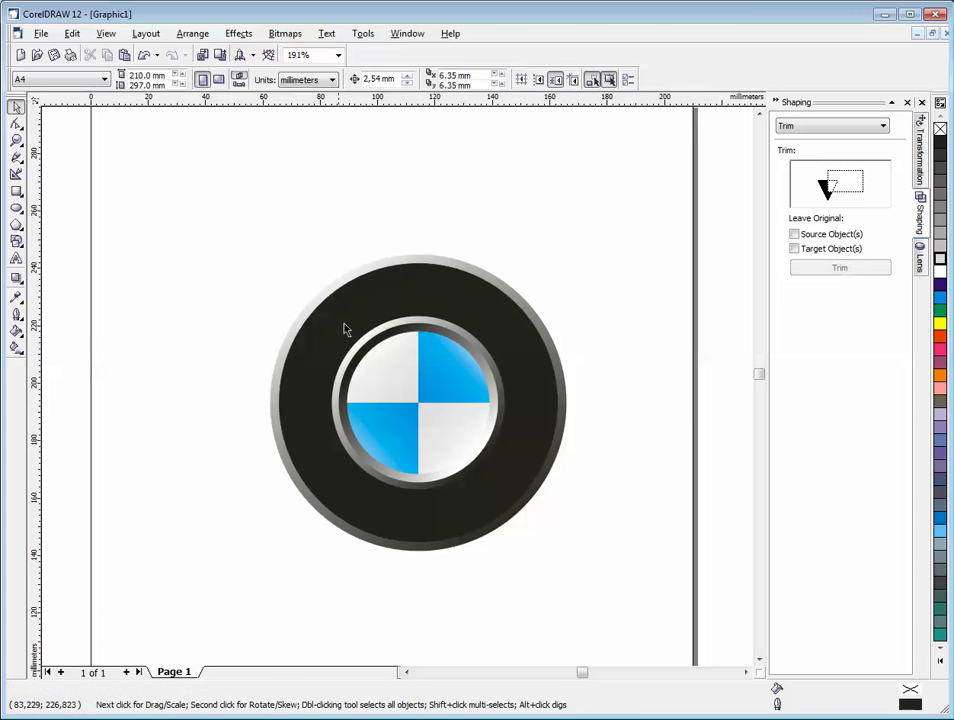
# Add the artistic text "BMW" on the empty page above and left of the emblem and set its font to Impact
pyautogui.click(16, 258)
pyautogui.click(162, 228)
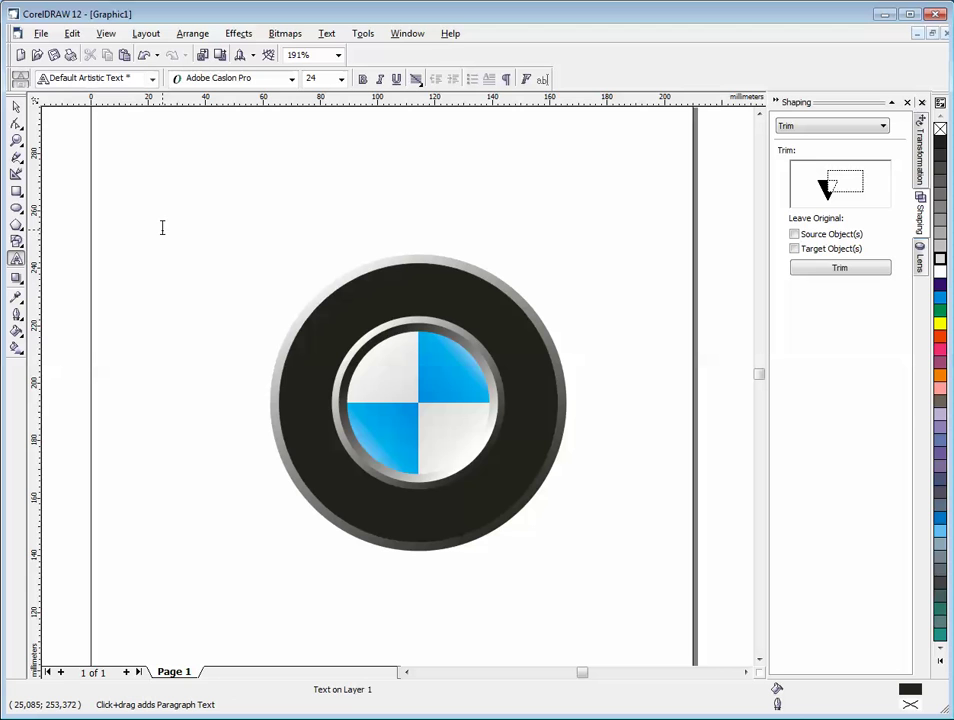
pyautogui.write('BMW')
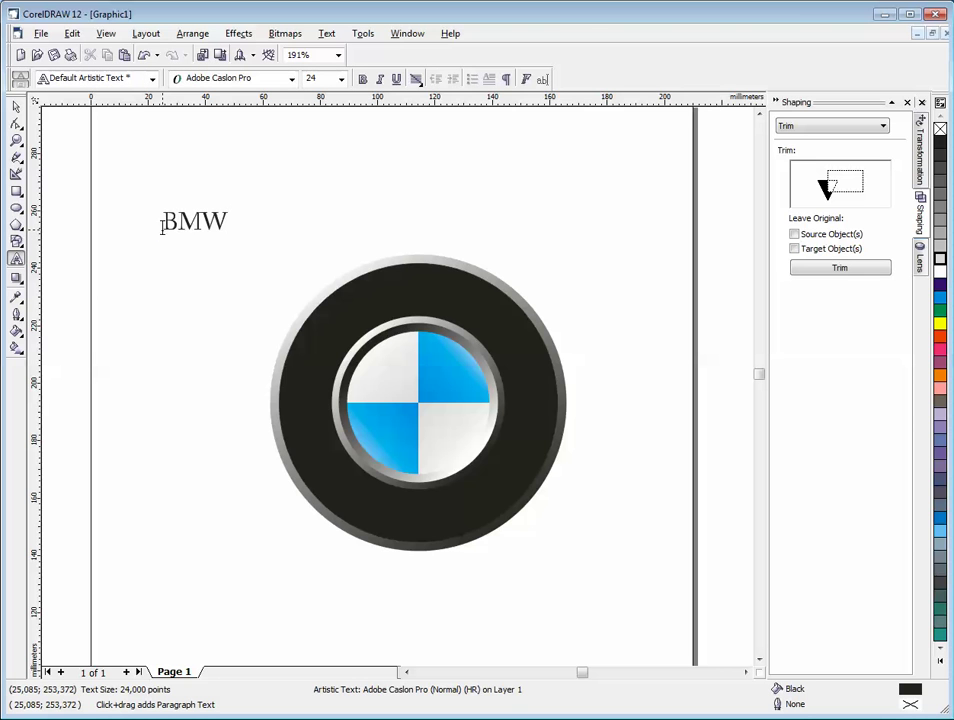
pyautogui.hotkey('ctrl', 'space')
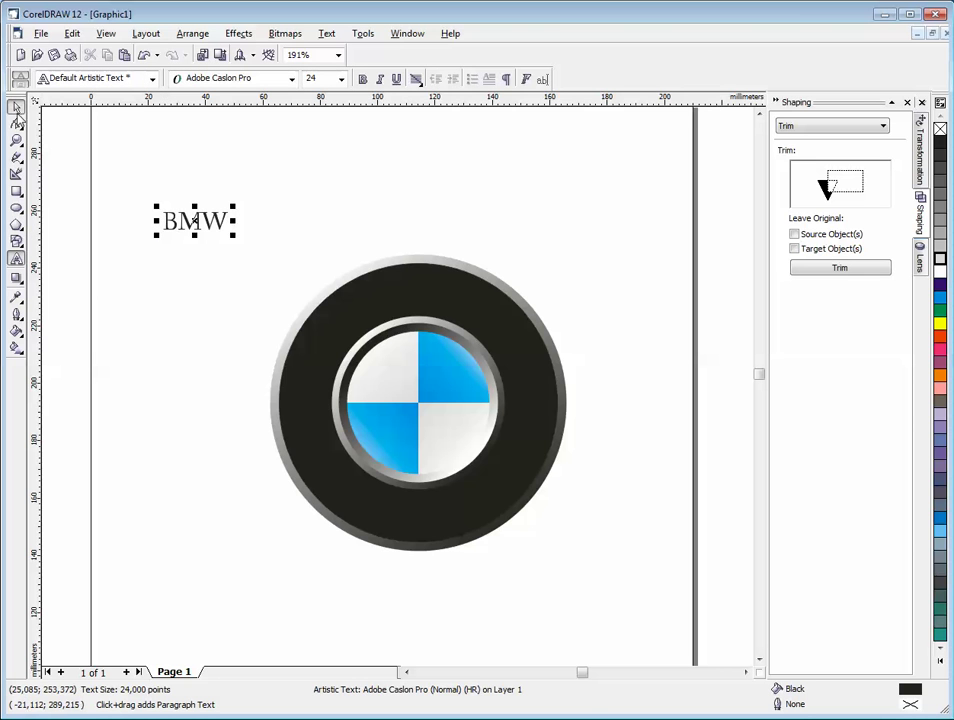
pyautogui.click(260, 78)
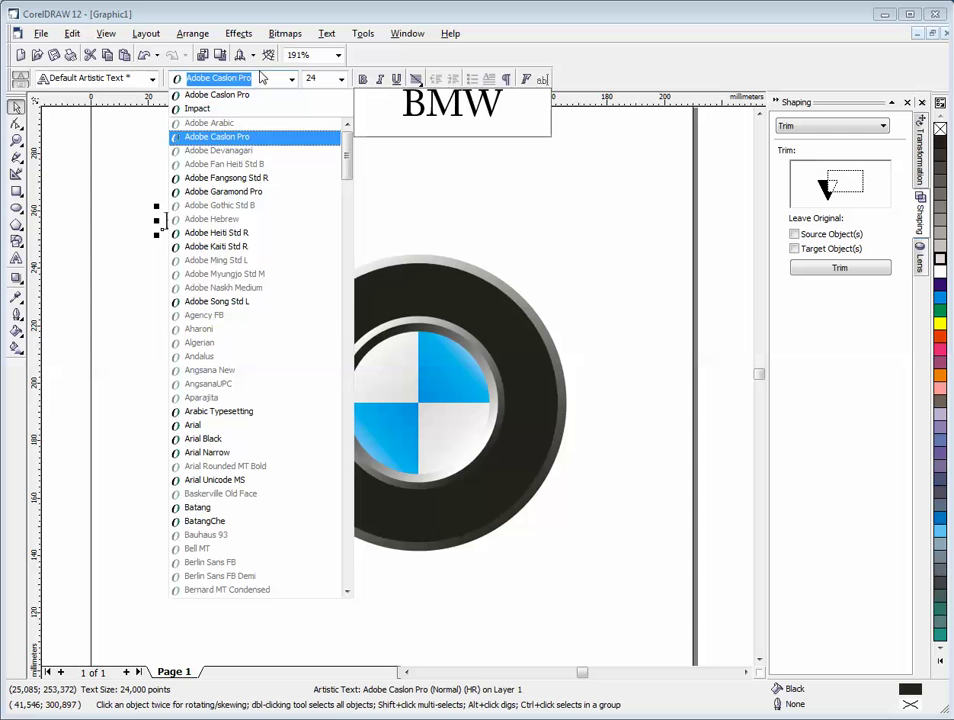
pyautogui.write('Impact')
pyautogui.press('Return')
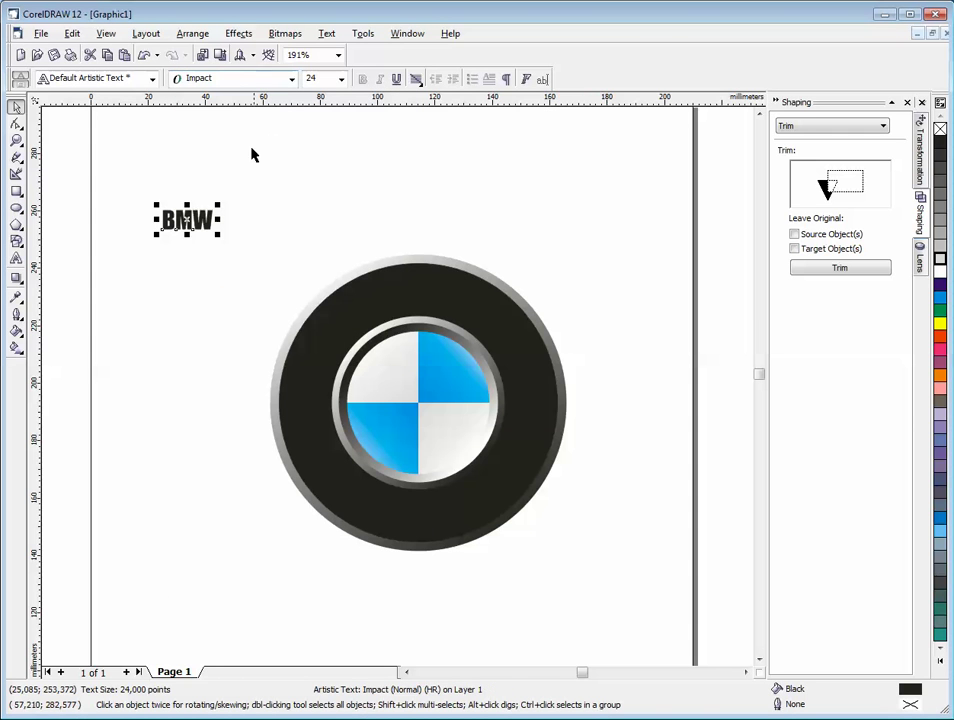
# Enlarge the BMW text to about 47.7 pt just above the emblem and fill it with white
pyautogui.moveTo(218, 234); pyautogui.dragTo(347, 221)
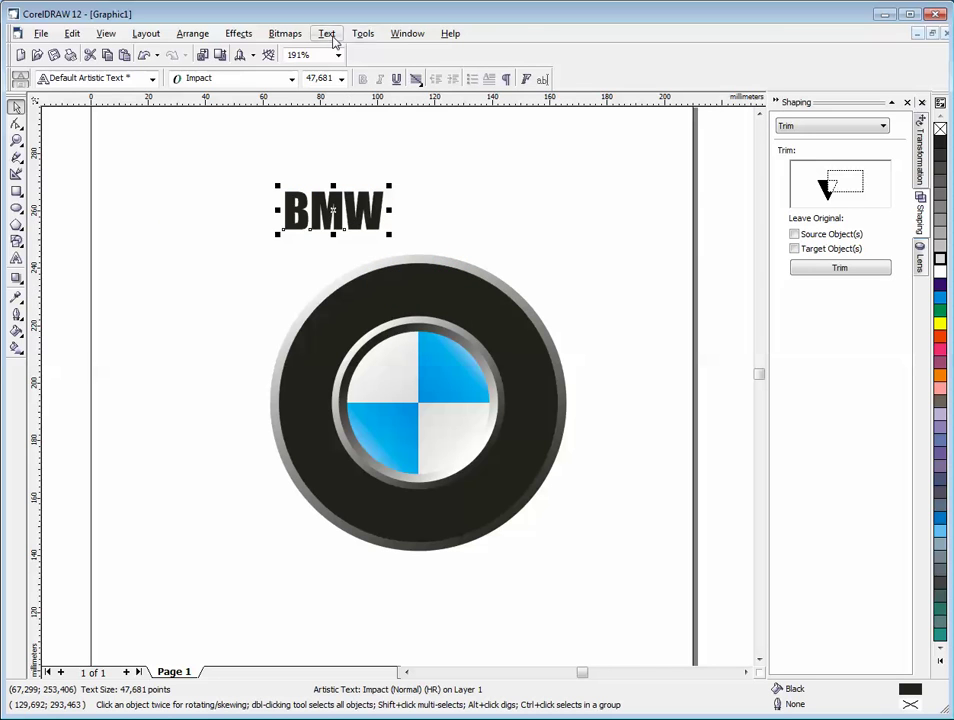
pyautogui.click(940, 262)
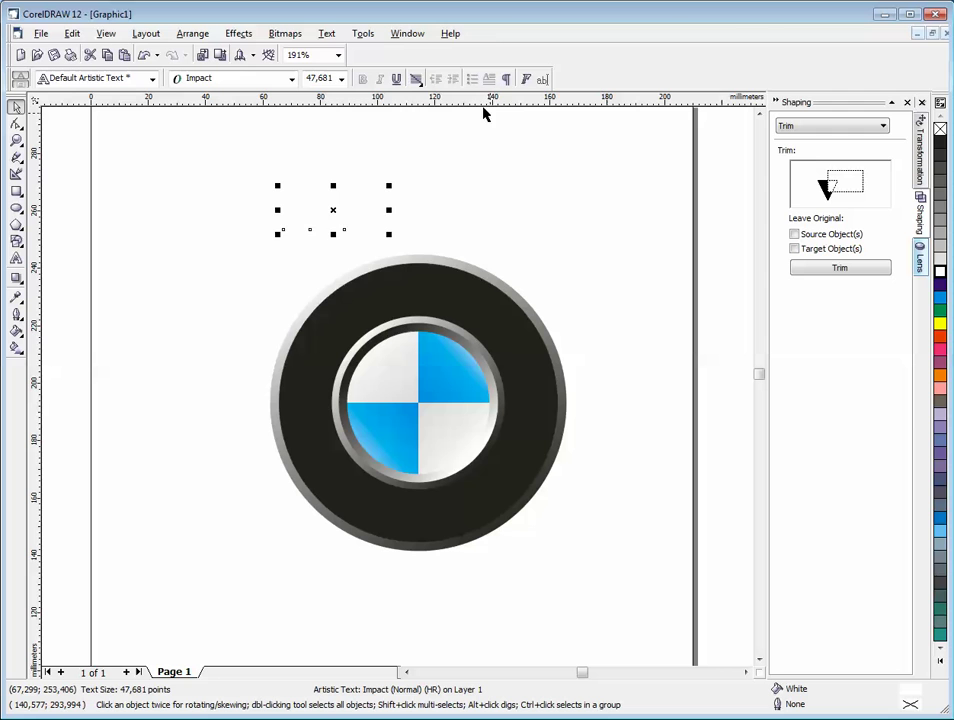
# Fit the BMW text to the outer edge of the black circle and place the letters on the inner side of the path
pyautogui.click(327, 33)
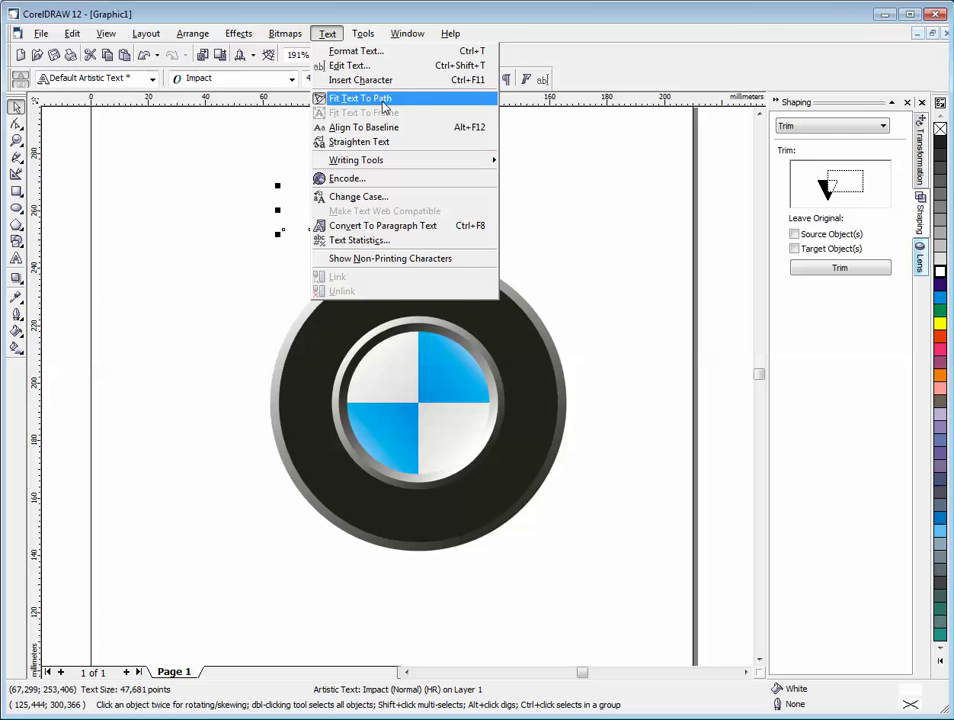
pyautogui.click(365, 98)
pyautogui.click(377, 305)
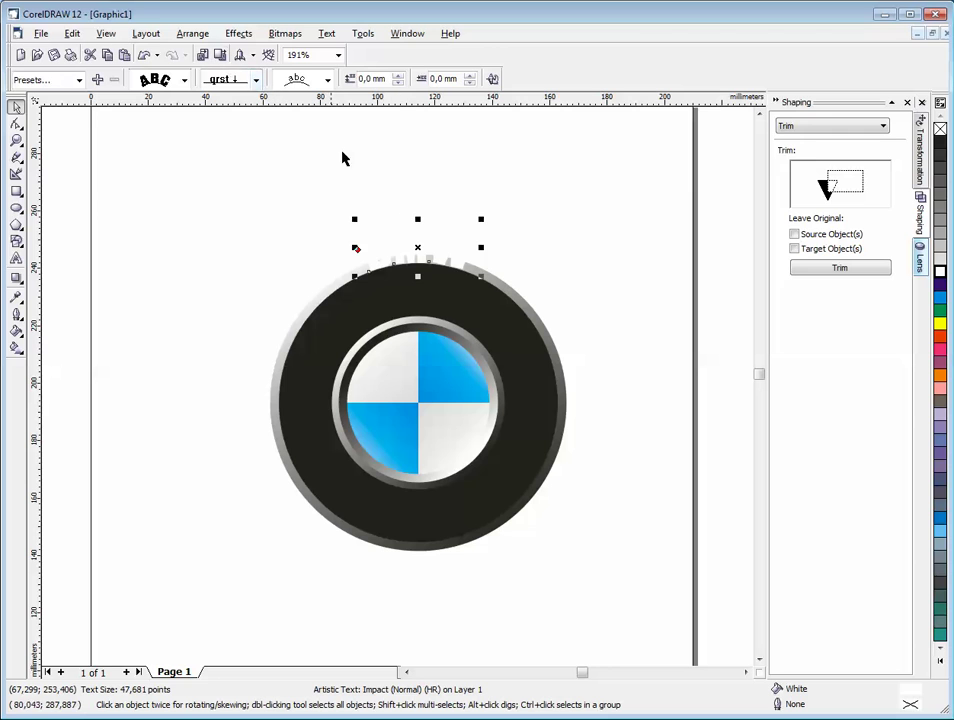
pyautogui.click(258, 84)
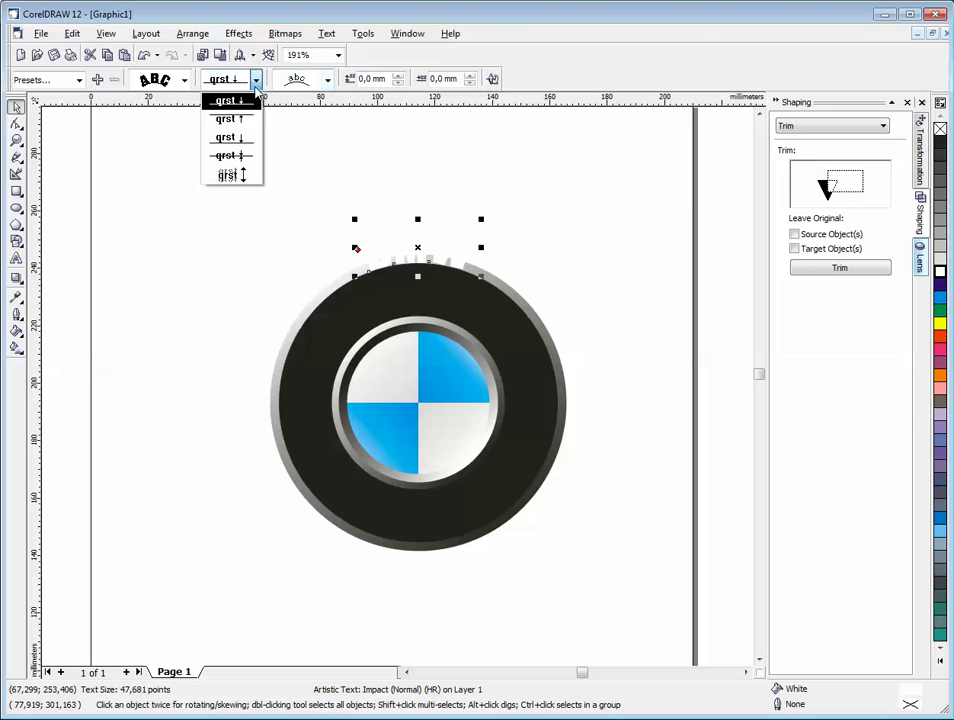
pyautogui.click(249, 119)
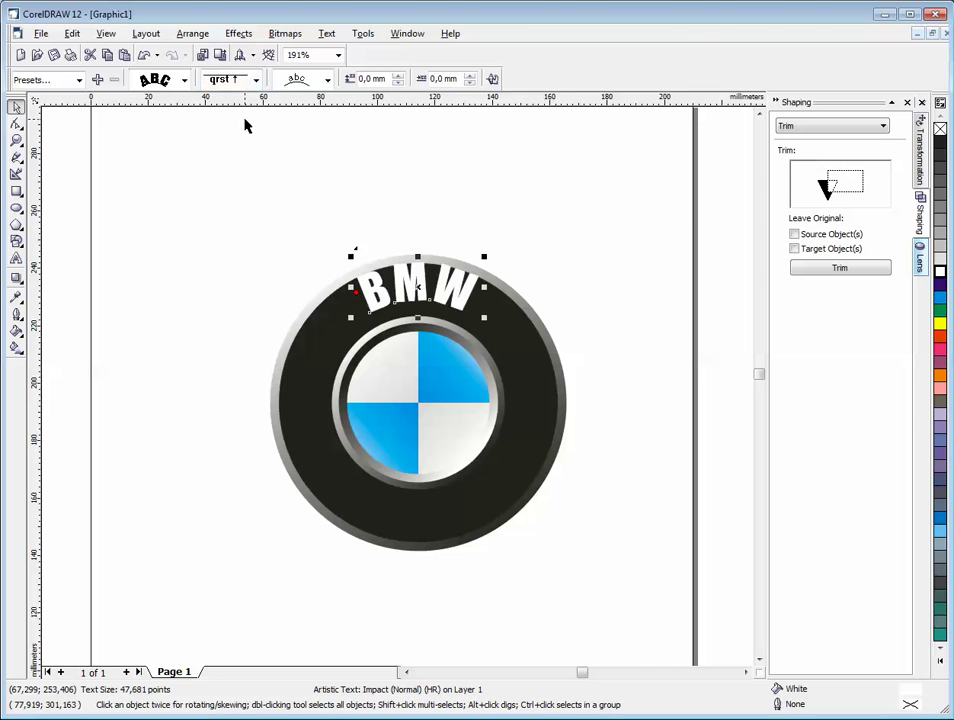
# Set the BMW text's horizontal offset along the path to 0.5 mm and place the letters on the inner side of the circle
pyautogui.click(398, 76)
pyautogui.click(399, 82)
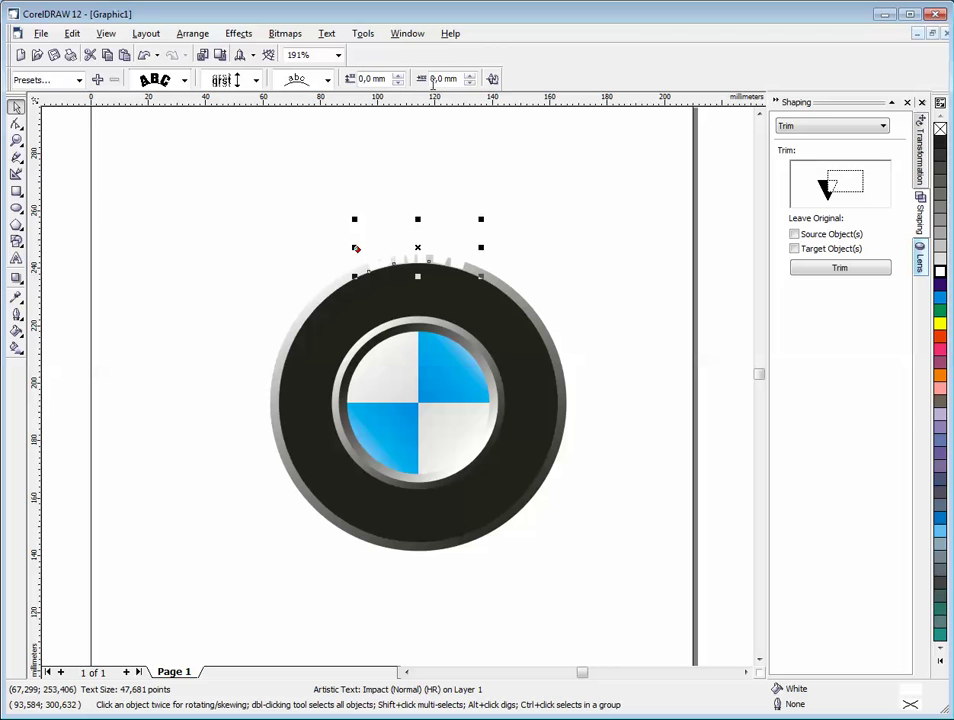
pyautogui.click(472, 78)
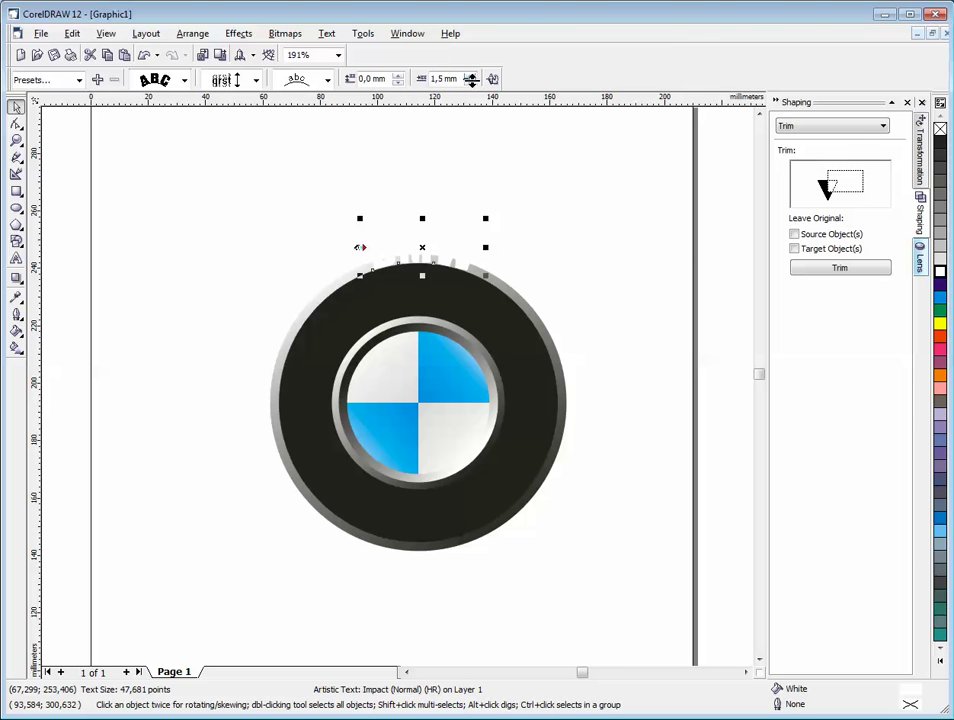
pyautogui.click(472, 82)
pyautogui.click(472, 82)
pyautogui.click(256, 80)
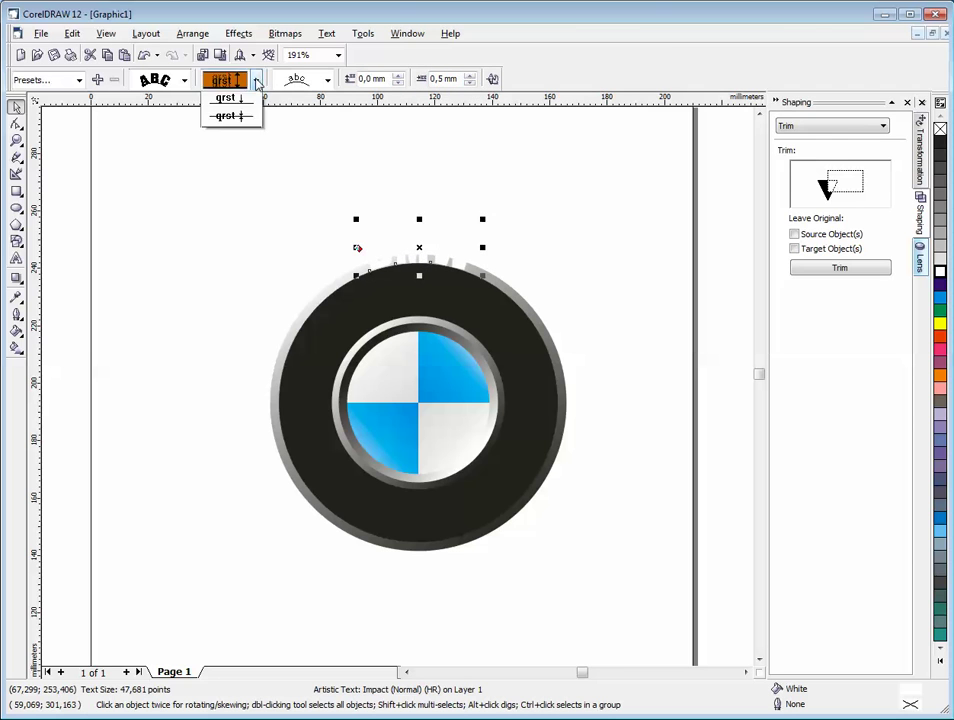
pyautogui.click(249, 119)
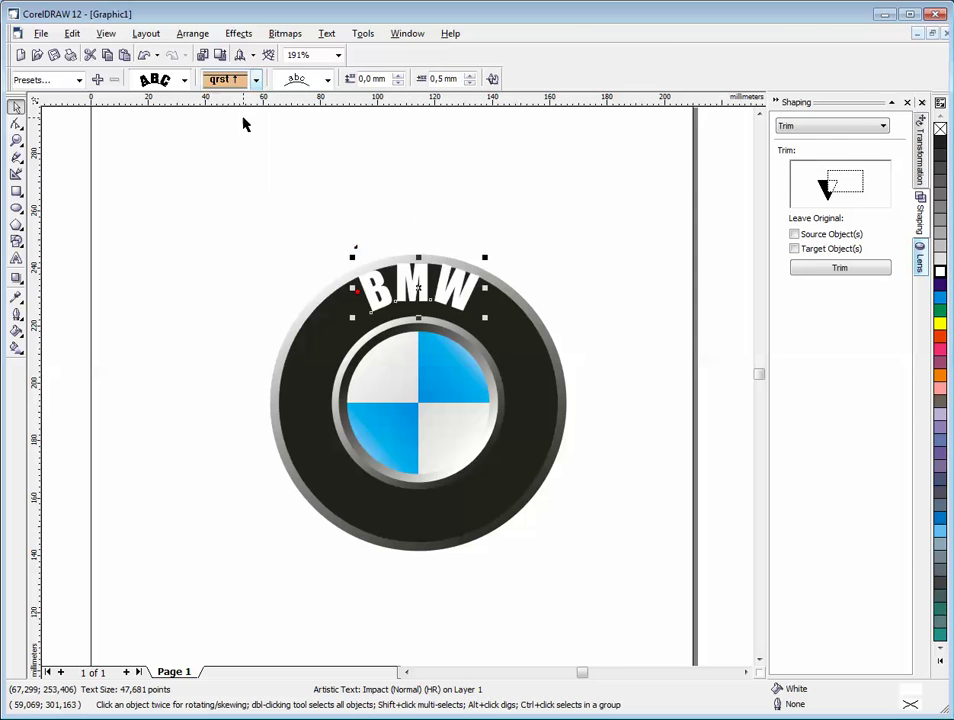
# Try a 0.5 mm distance between the BMW text and its path, and return it to 0 mm with the letters inside the circle
pyautogui.click(399, 75)
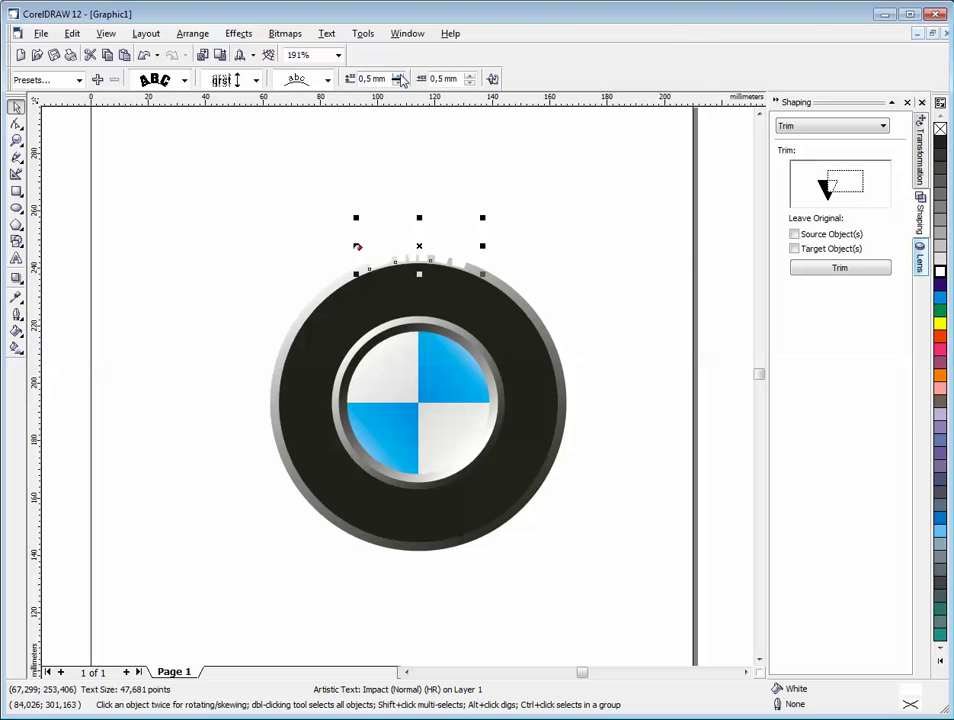
pyautogui.click(256, 80)
pyautogui.click(235, 119)
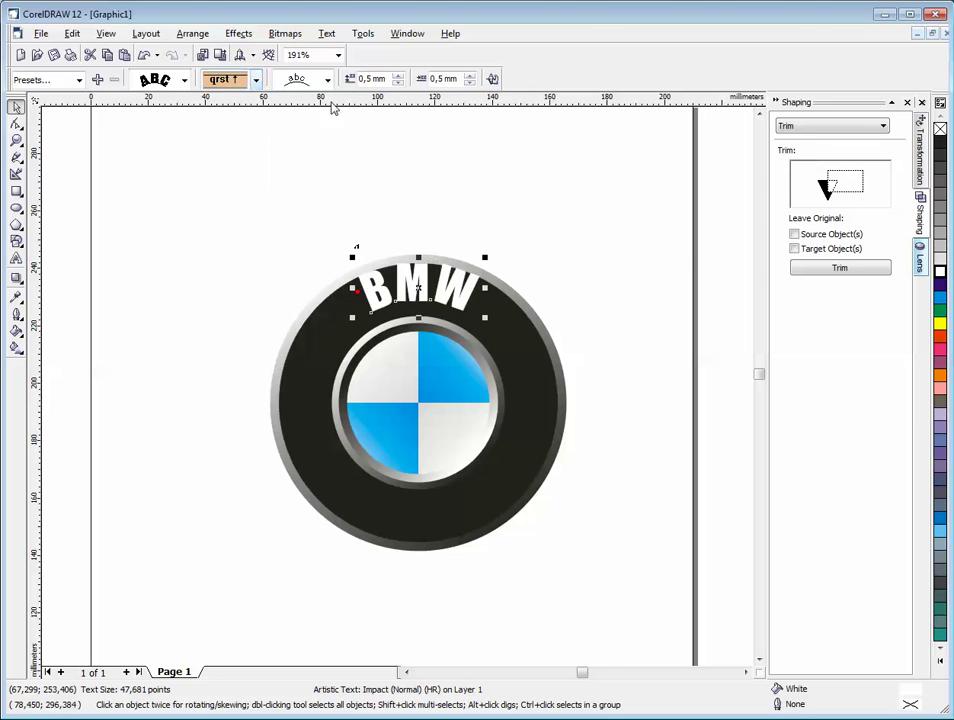
pyautogui.click(398, 83)
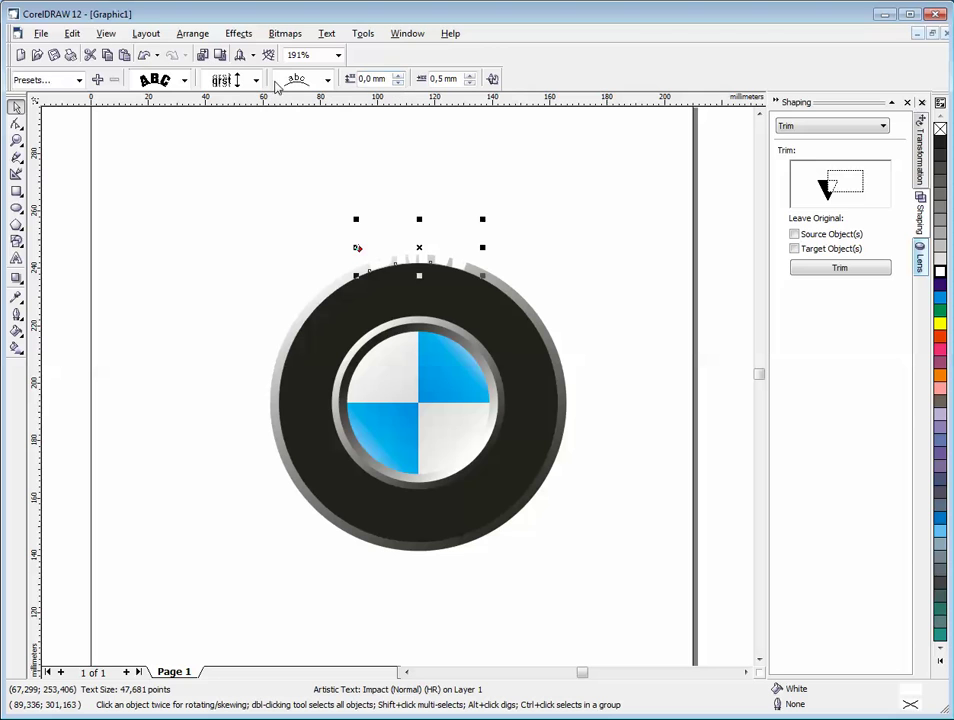
pyautogui.click(257, 82)
pyautogui.click(245, 119)
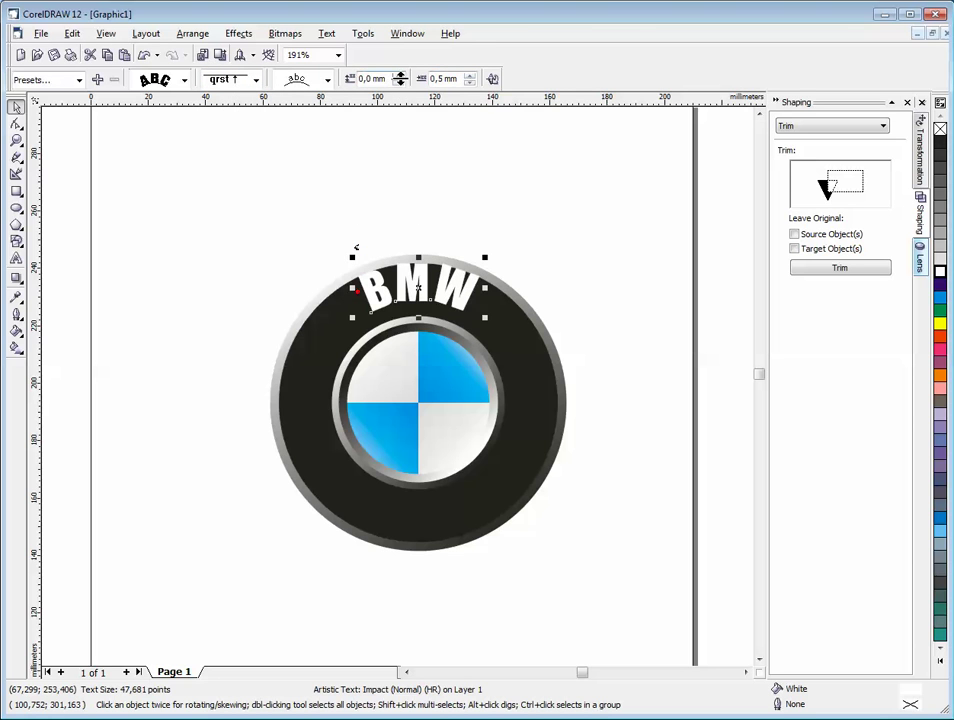
# Set the BMW text's distance from the path to -16.5 mm so the letters sit midway across the black band
pyautogui.click(398, 83)
pyautogui.click(398, 83)
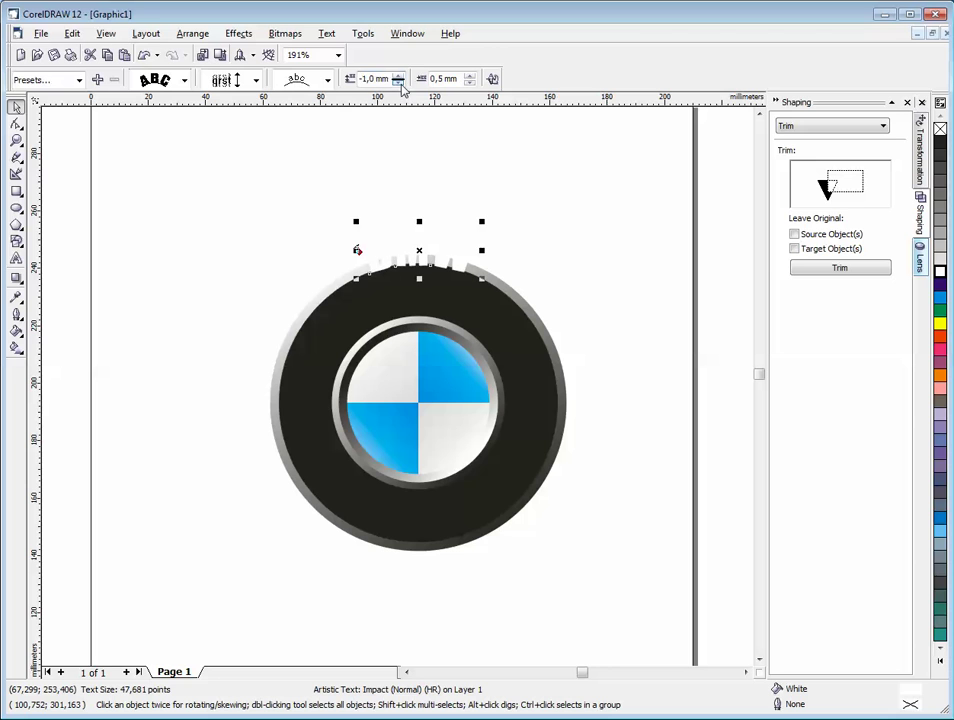
pyautogui.click(398, 83)
pyautogui.click(398, 83)
pyautogui.click(399, 83)
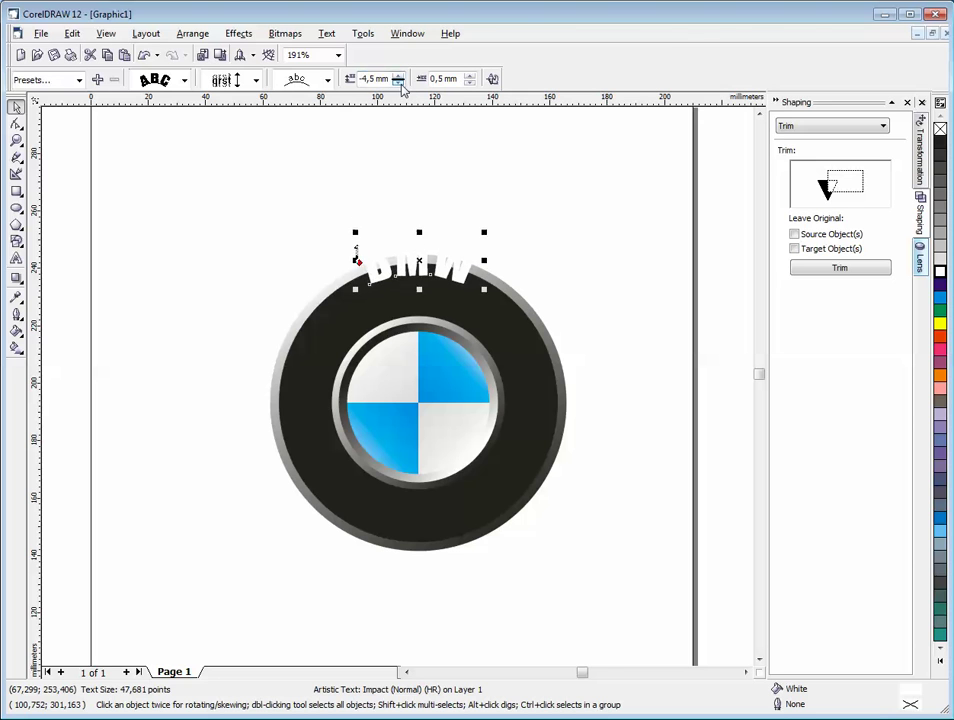
pyautogui.click(399, 83)
pyautogui.click(399, 83)
pyautogui.click(399, 83)
pyautogui.click(399, 83)
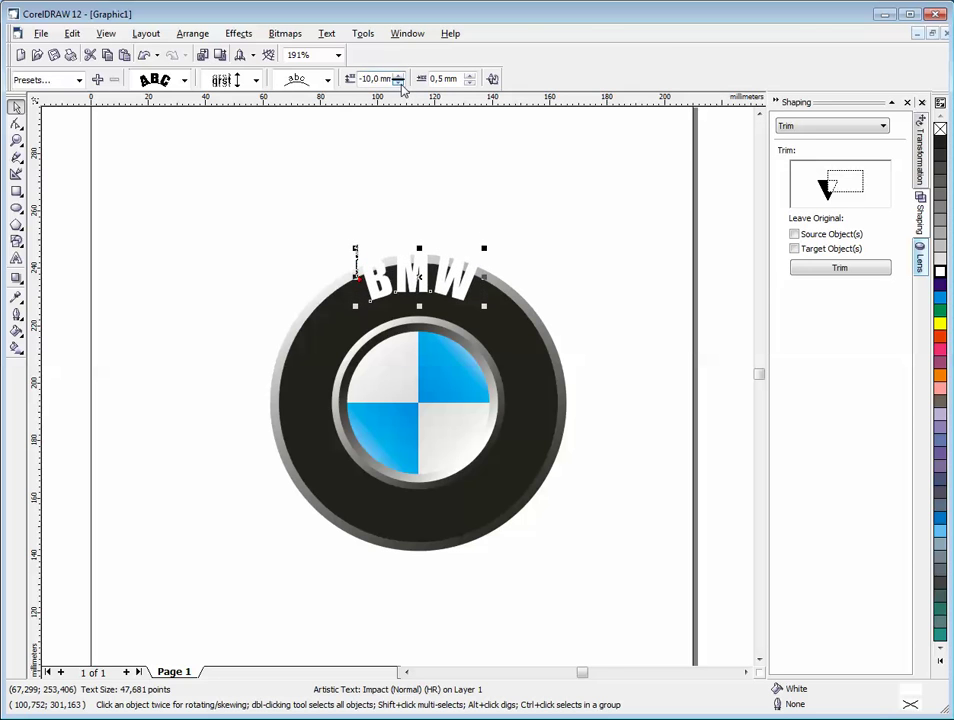
pyautogui.click(399, 83)
pyautogui.click(399, 83)
pyautogui.click(399, 83)
pyautogui.click(399, 83)
pyautogui.click(399, 83)
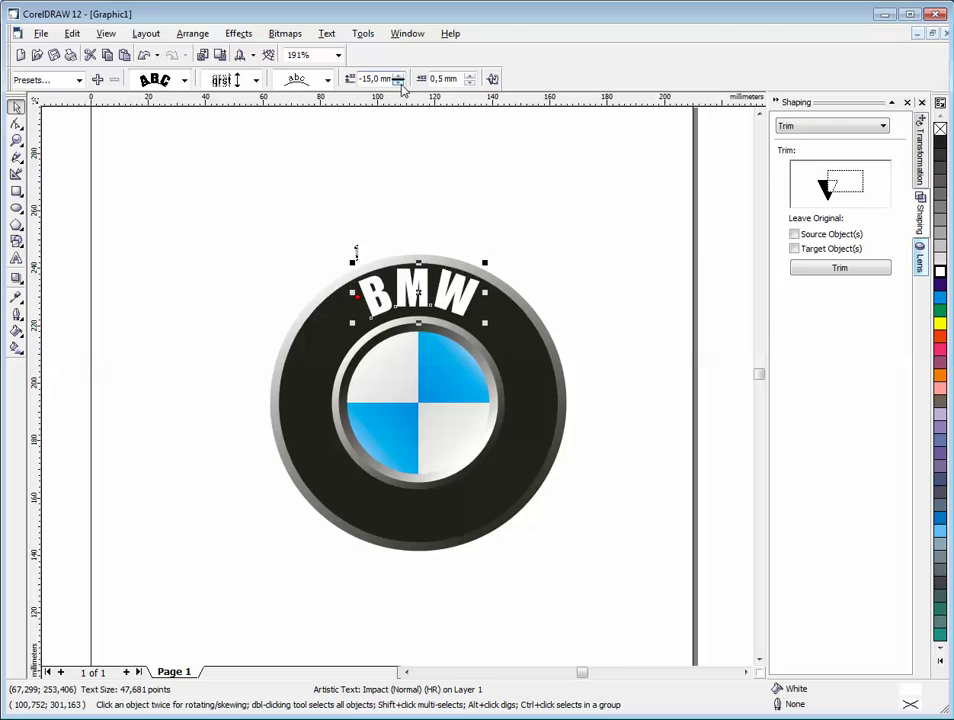
pyautogui.click(399, 83)
pyautogui.click(399, 83)
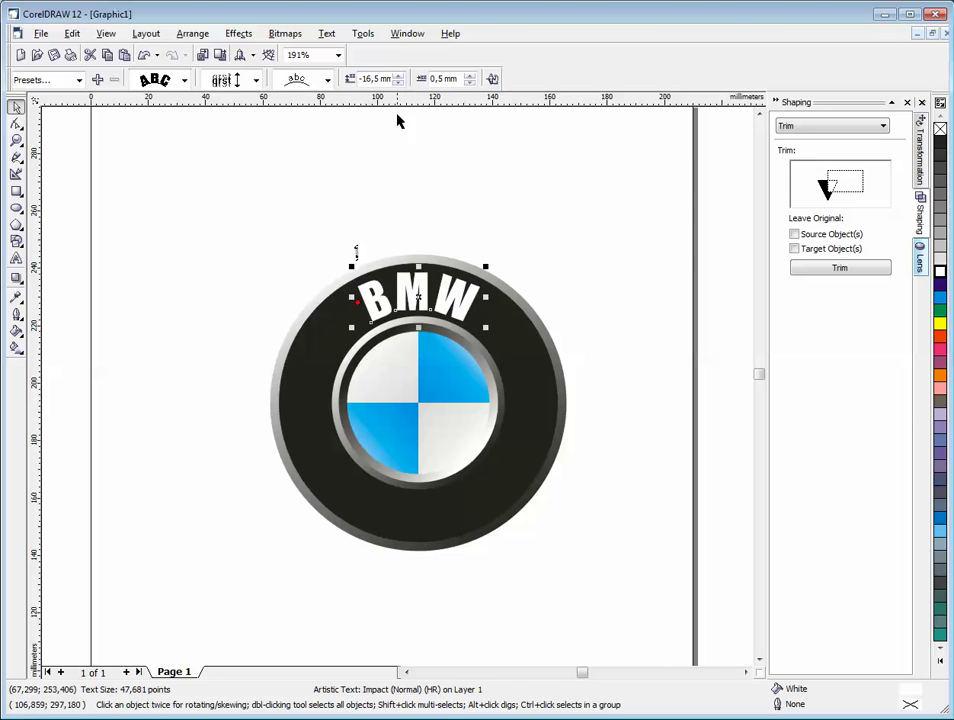